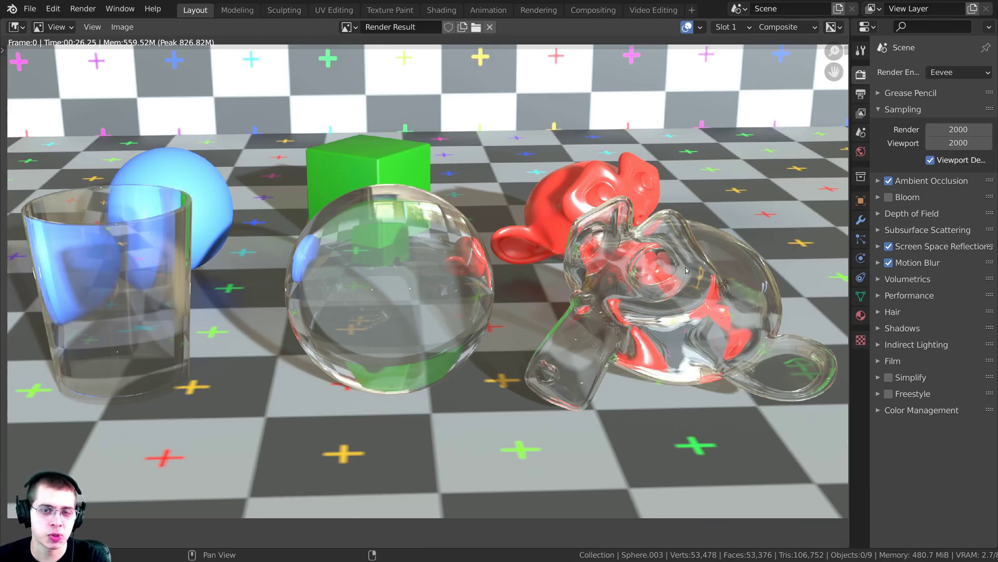
Close the render result and examine the finished glass cup, sphere and monkey from several angles in the rendered viewport
key("j")
key("Escape")
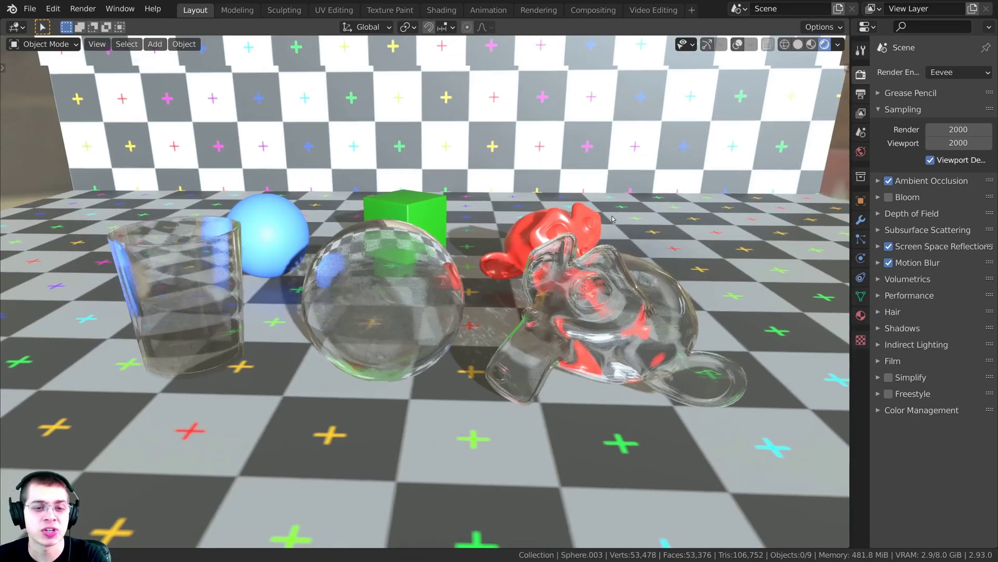
middle_click_drag(633, 234, 654, 278)
mouse_move(586, 217)
middle_mouse_down()
mouse_move(601, 214)
mouse_move(602, 199)
mouse_move(589, 213)
middle_mouse_up()
scroll(590, 212, "up", 1)
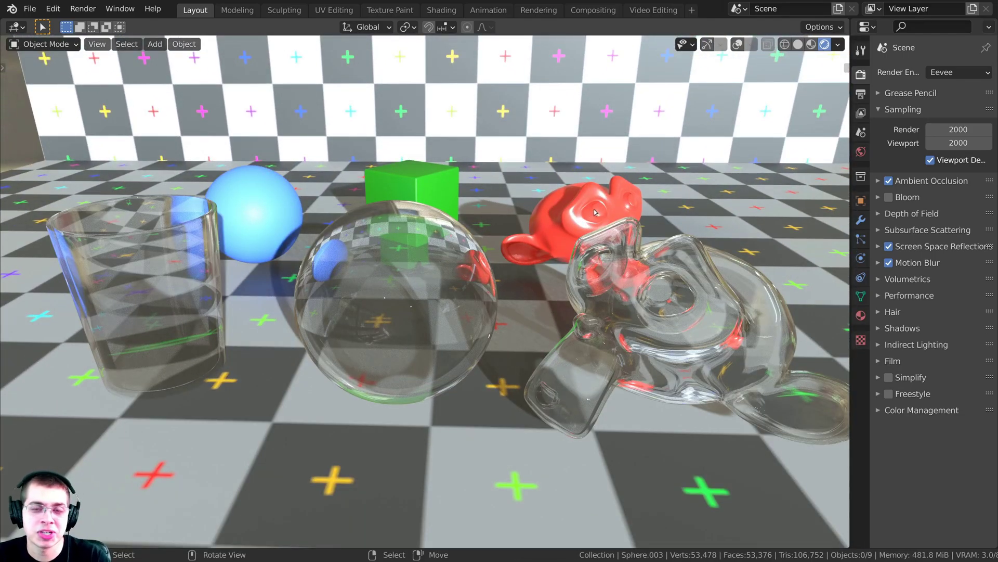
middle_click_drag(599, 207, 601, 208)
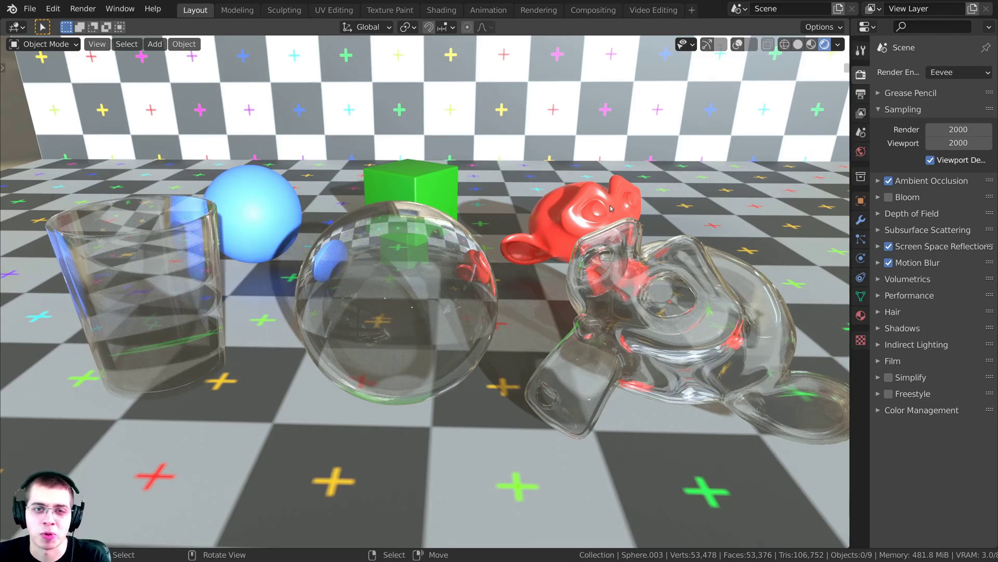
middle_click_drag(611, 208, 445, 291)
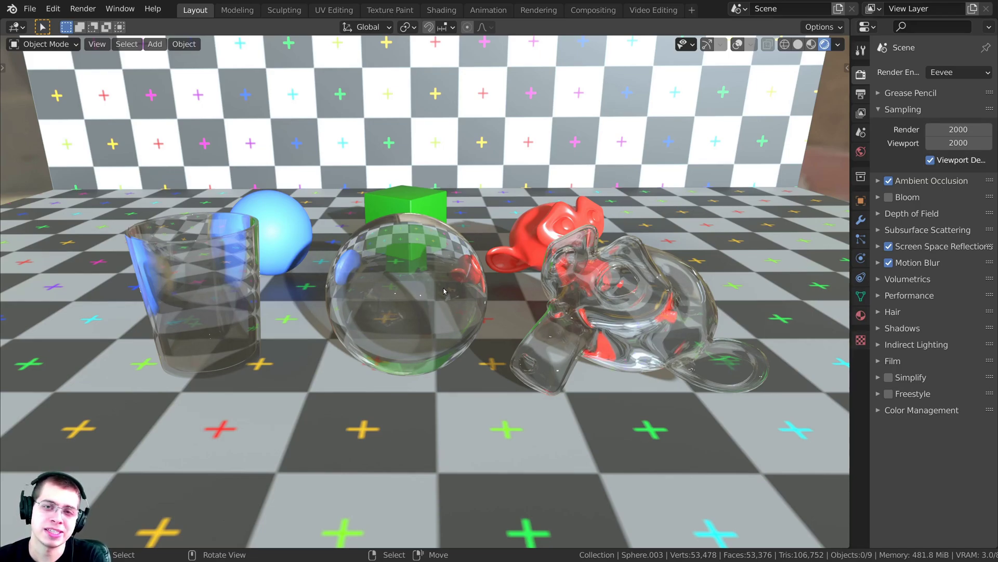
key("F12")
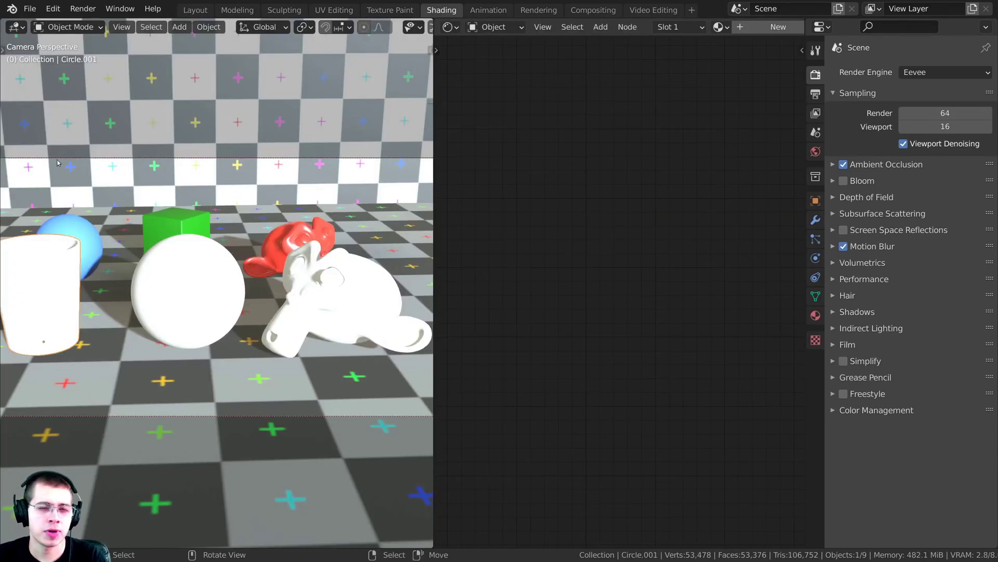
Create a new material named Glass Shader on the white monkey head and also assign it to the cup and sphere
left_click(448, 27)
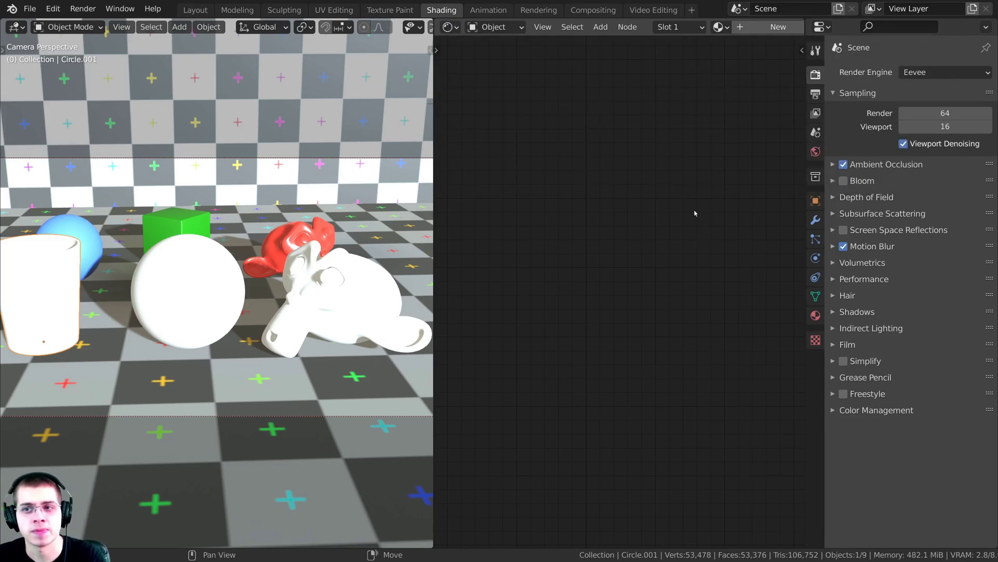
left_click(911, 73)
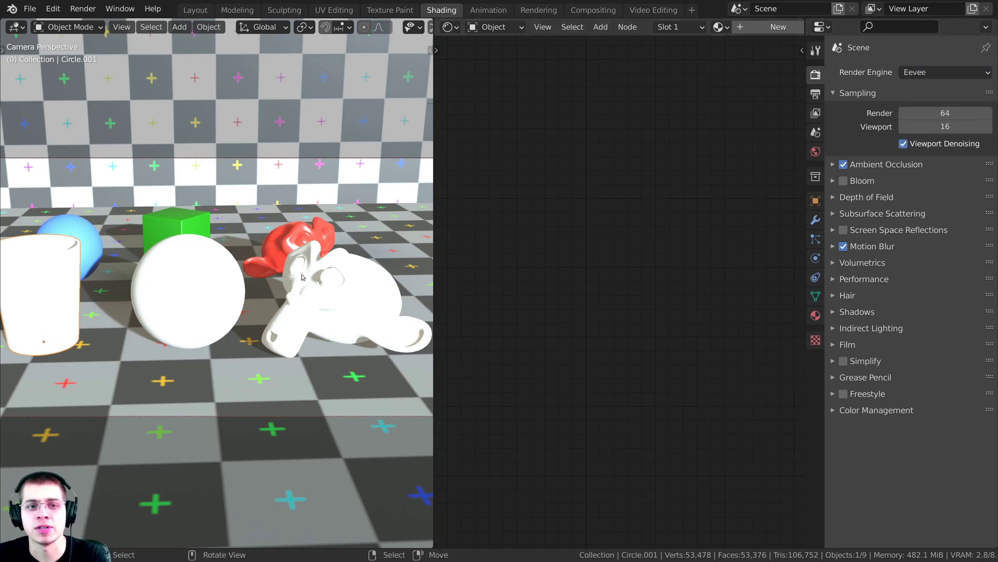
left_click(342, 286)
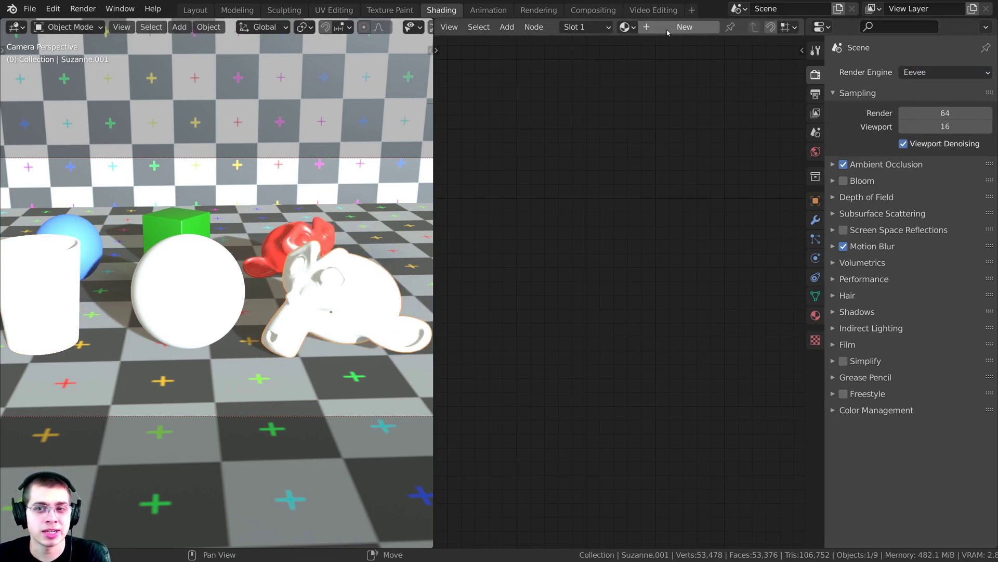
left_click(675, 26)
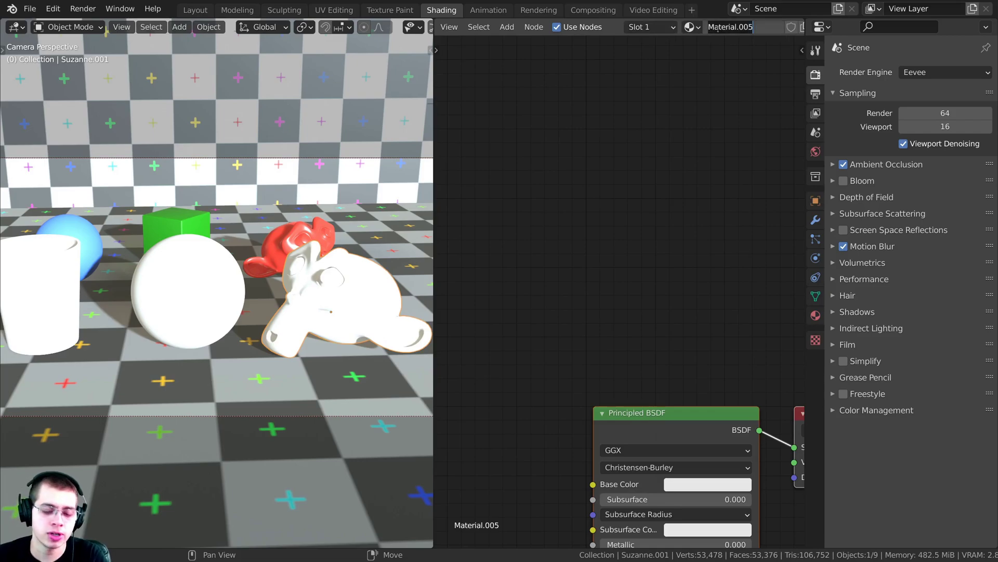
type("Glass S")
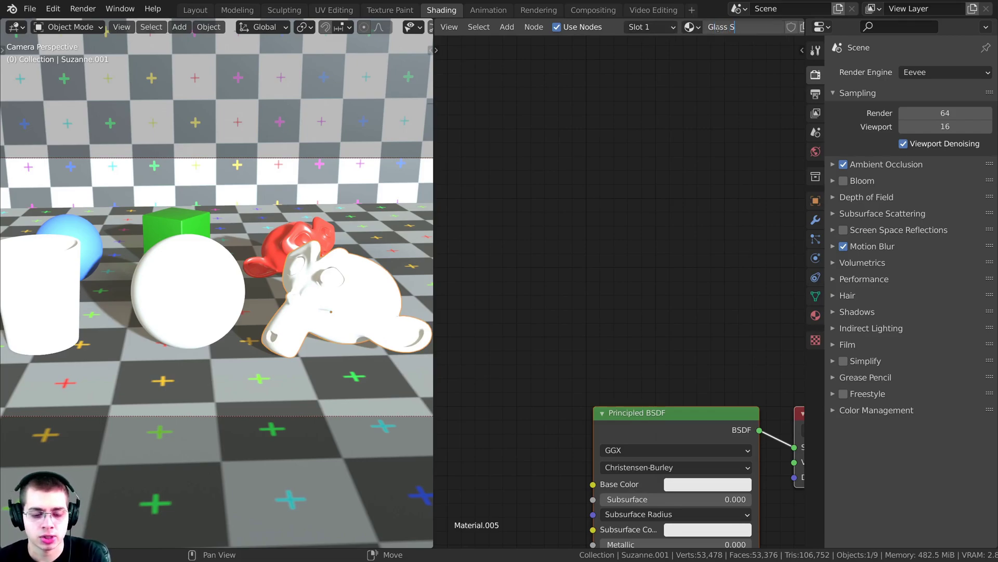
type("hader")
key("Return")
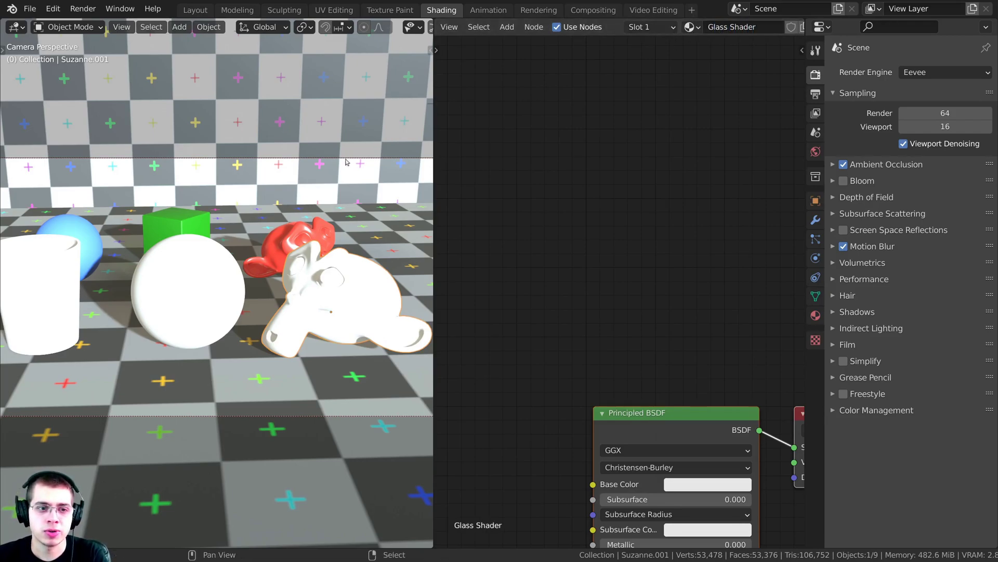
left_click_drag(690, 27, 96, 277)
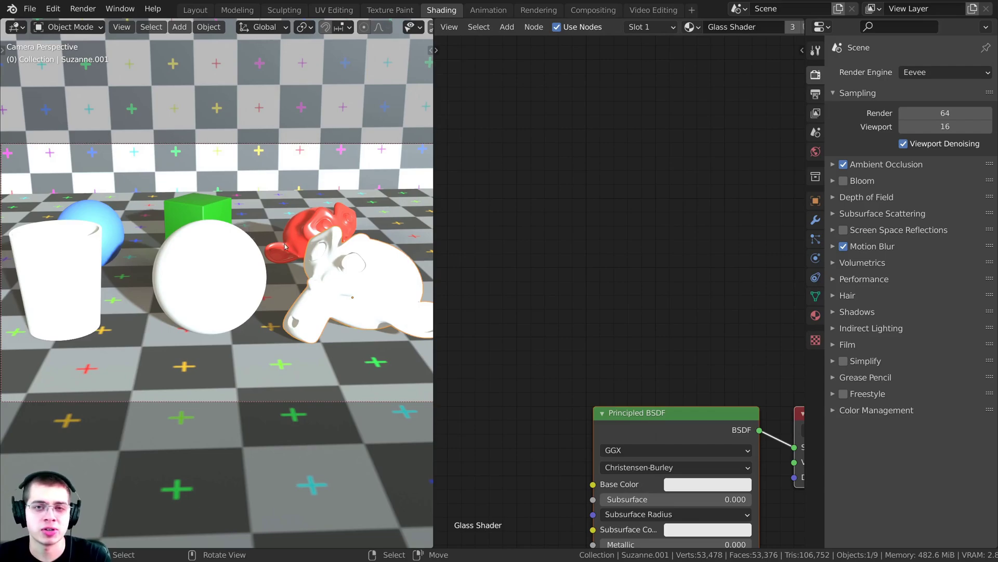
Set the Principled BSDF's Transmission to 1.000 and its Roughness to 0.000
scroll(285, 246, "up", 3)
key("Home")
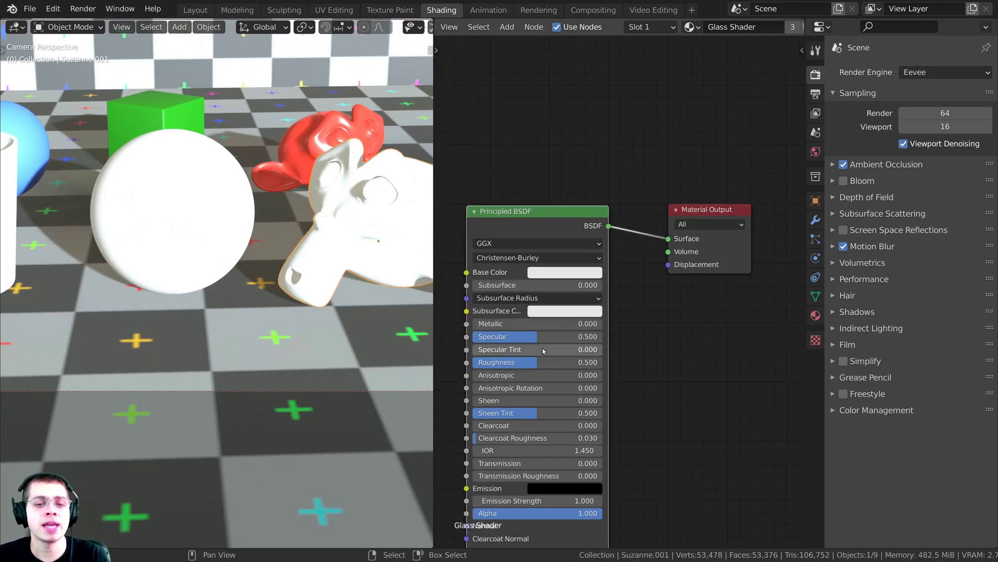
scroll(561, 332, "up", 3)
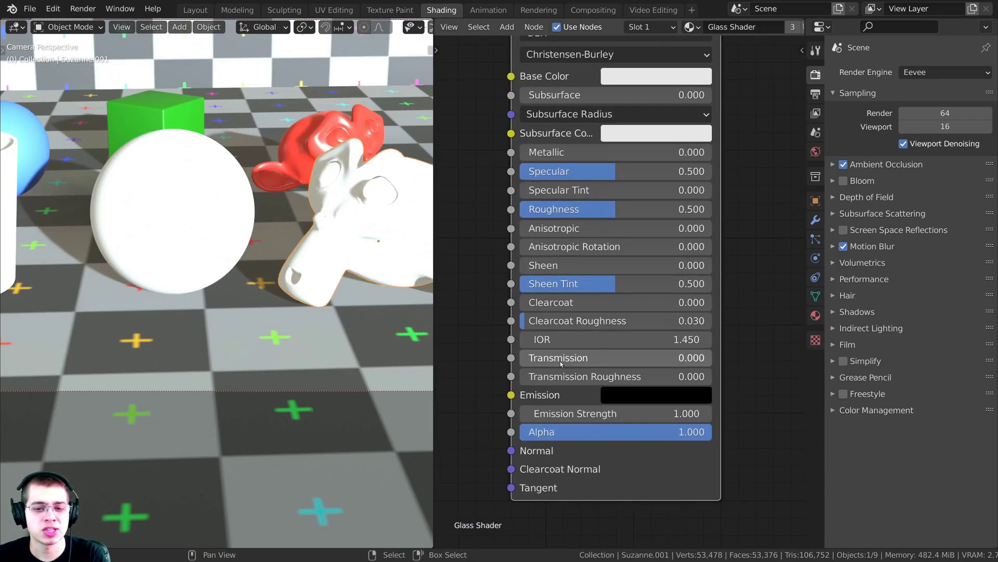
left_click_drag(540, 362, 714, 360)
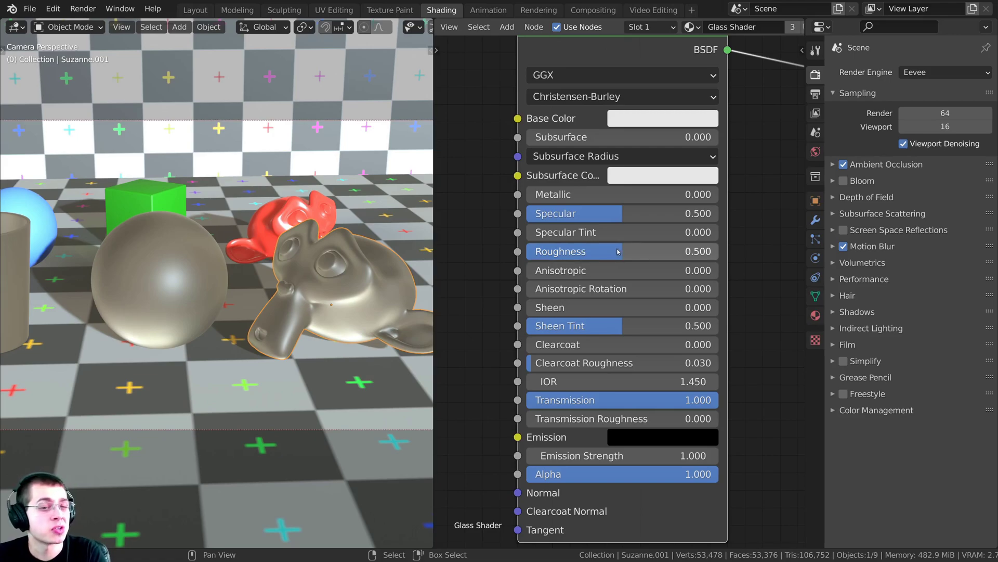
left_click_drag(618, 251, 528, 251)
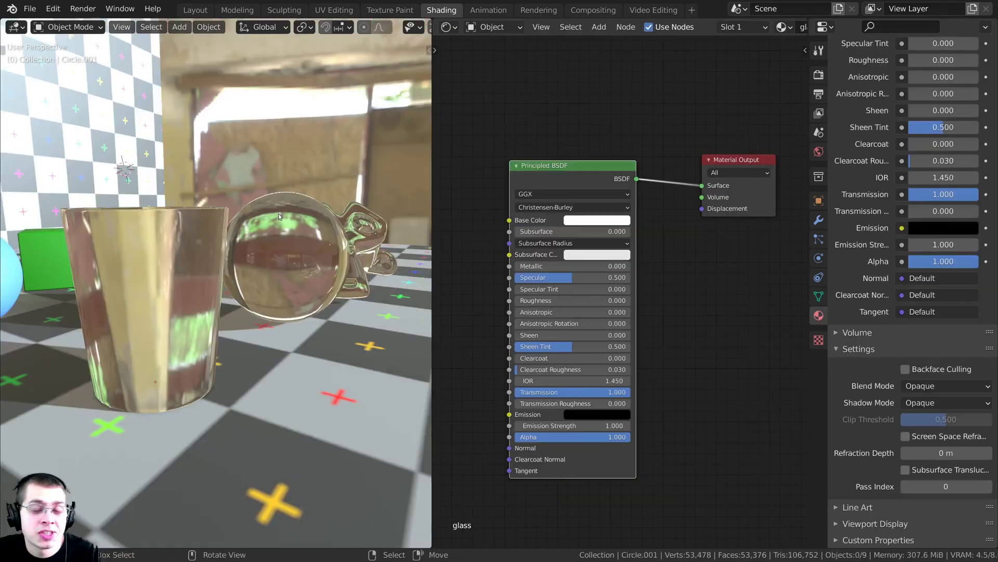
Enable Screen Space Refraction in the Glass Shader material's settings
mouse_move(278, 213)
middle_mouse_down()
mouse_move(207, 207)
mouse_move(277, 216)
middle_mouse_up()
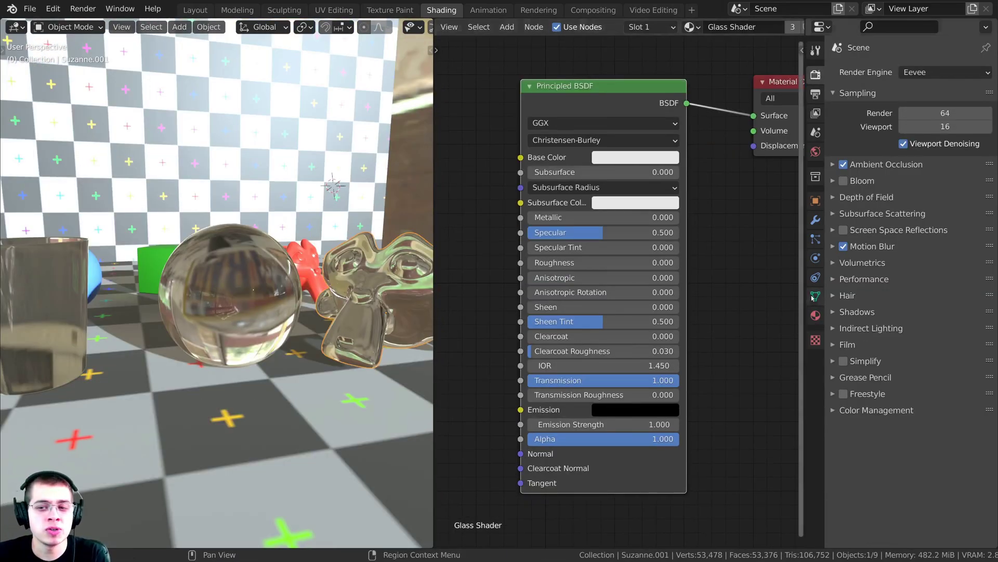
left_click(816, 315)
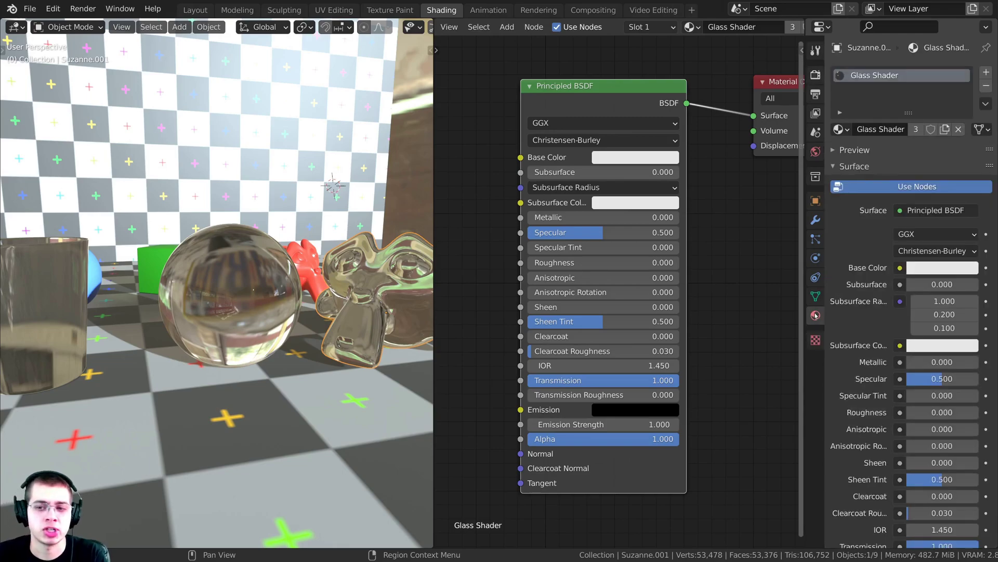
scroll(877, 267, "down", 12)
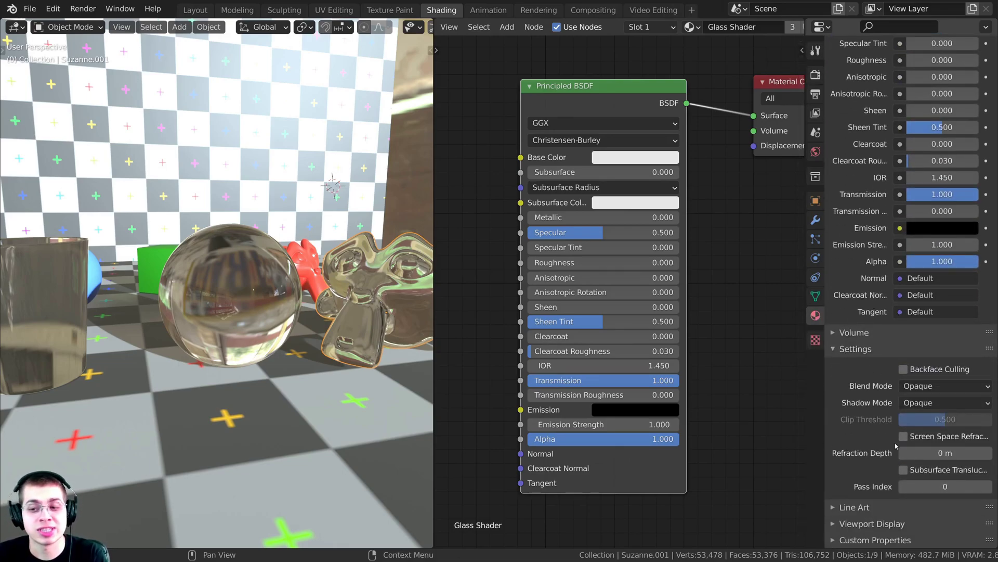
left_click_drag(826, 412, 780, 416)
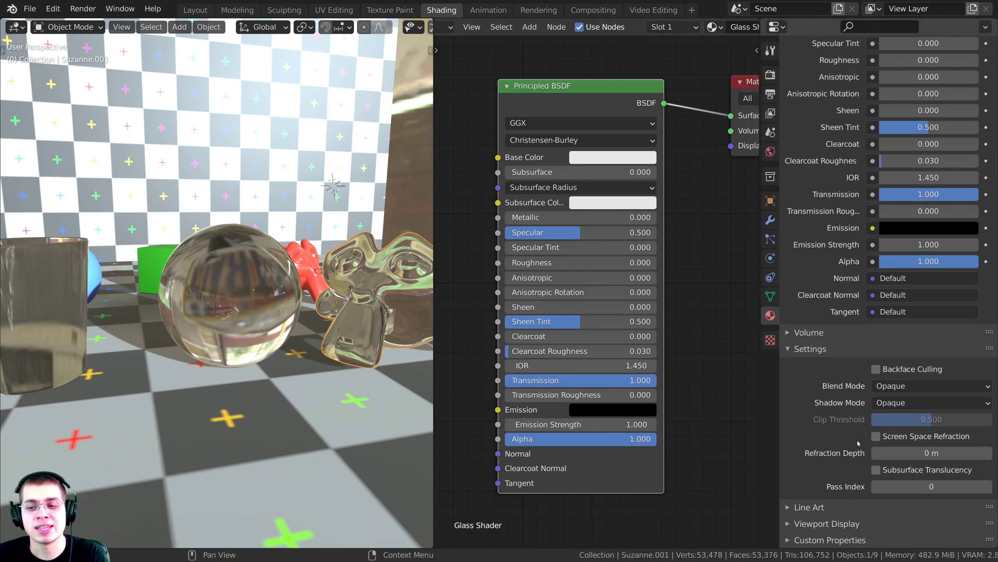
left_click(877, 437)
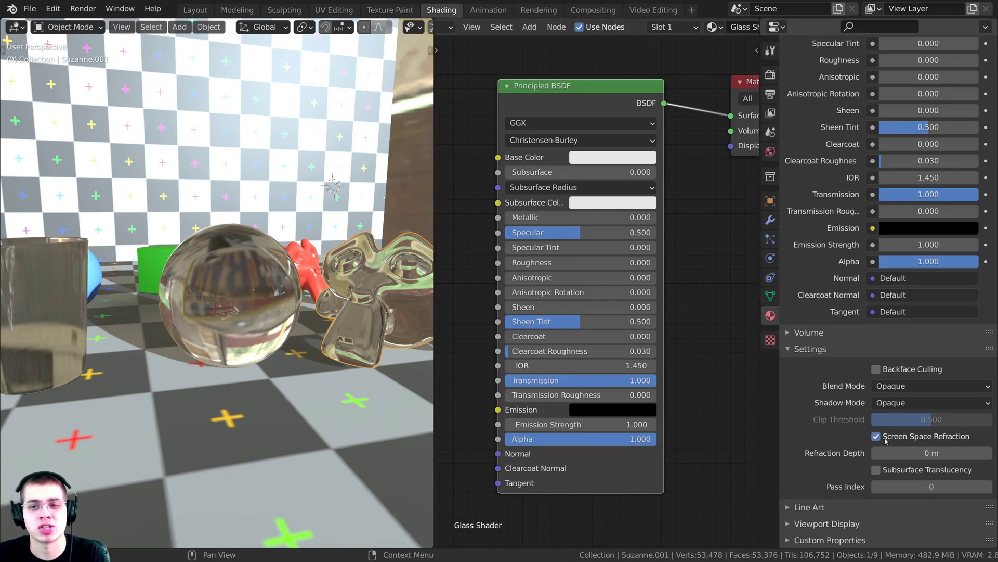
Enable Screen Space Reflections for the scene's Eevee render and activate its Refraction option
scroll(886, 440, "up", 12)
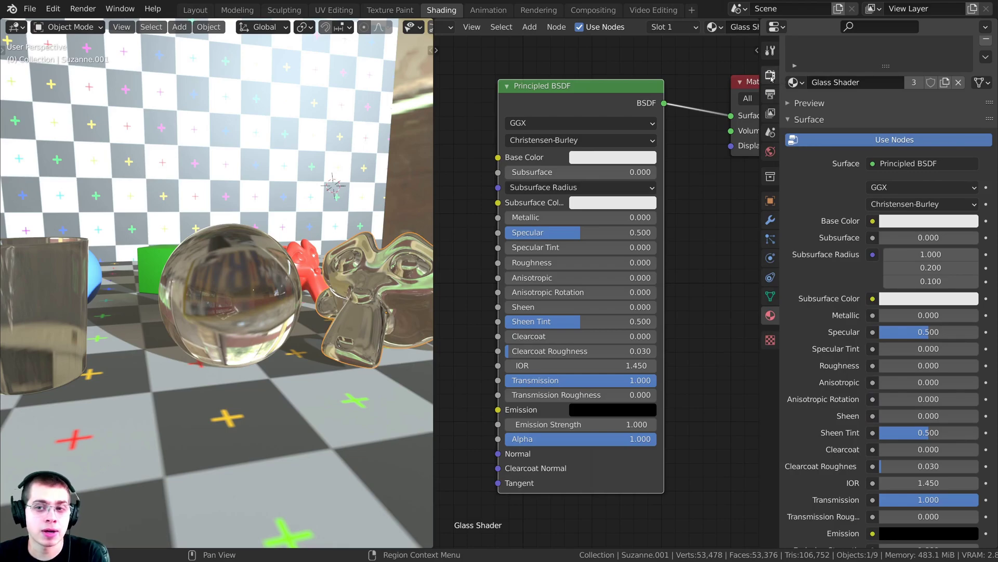
left_click(770, 76)
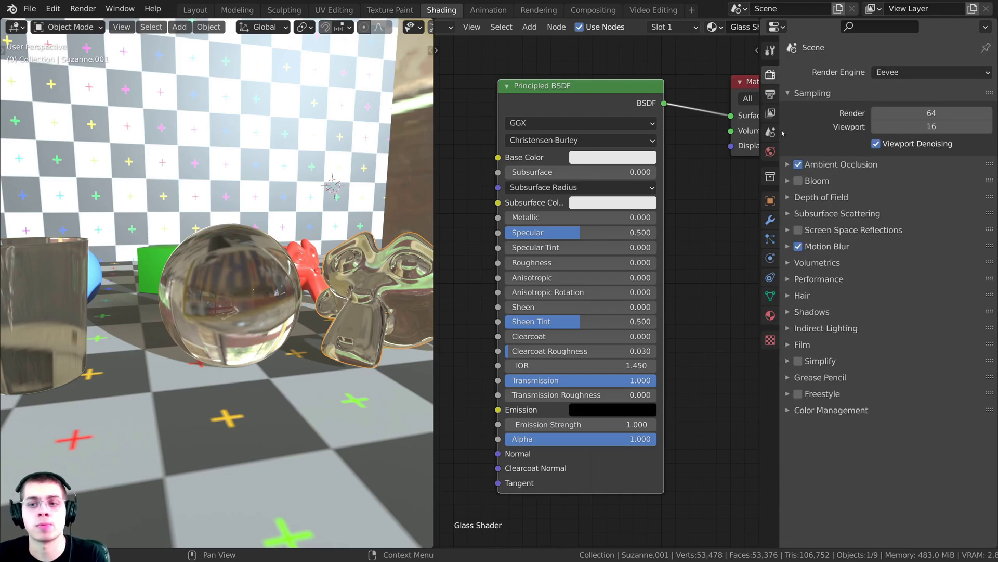
left_click(798, 230)
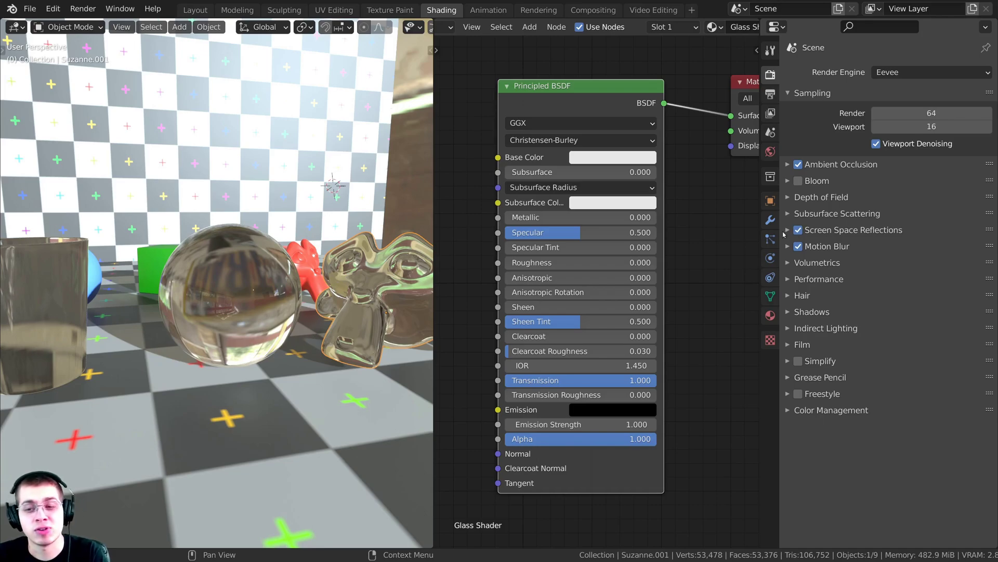
left_click(788, 231)
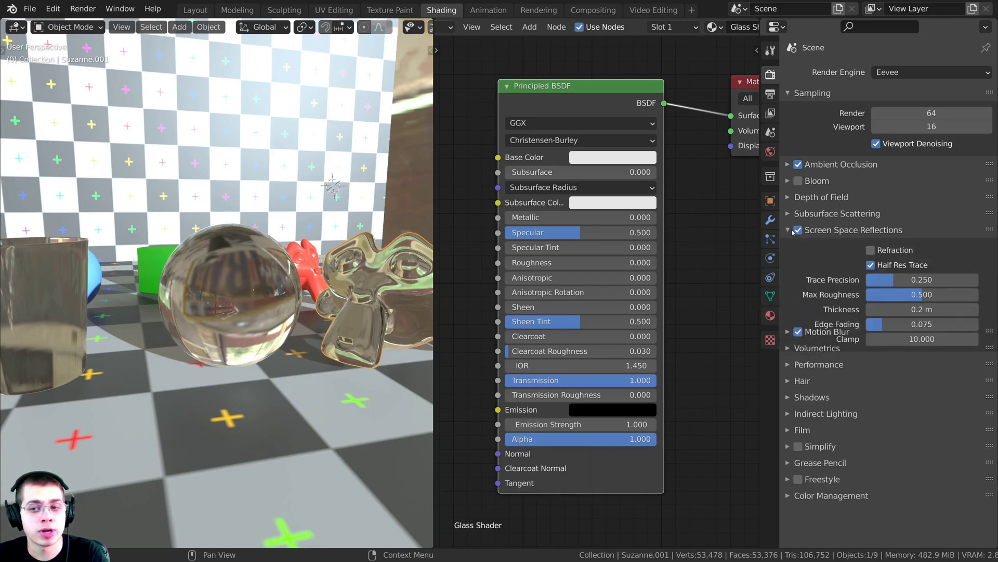
left_click(870, 253)
Examine the refraction through the glass cup, sphere and monkey from different angles and distances
scroll(359, 280, "down", 4)
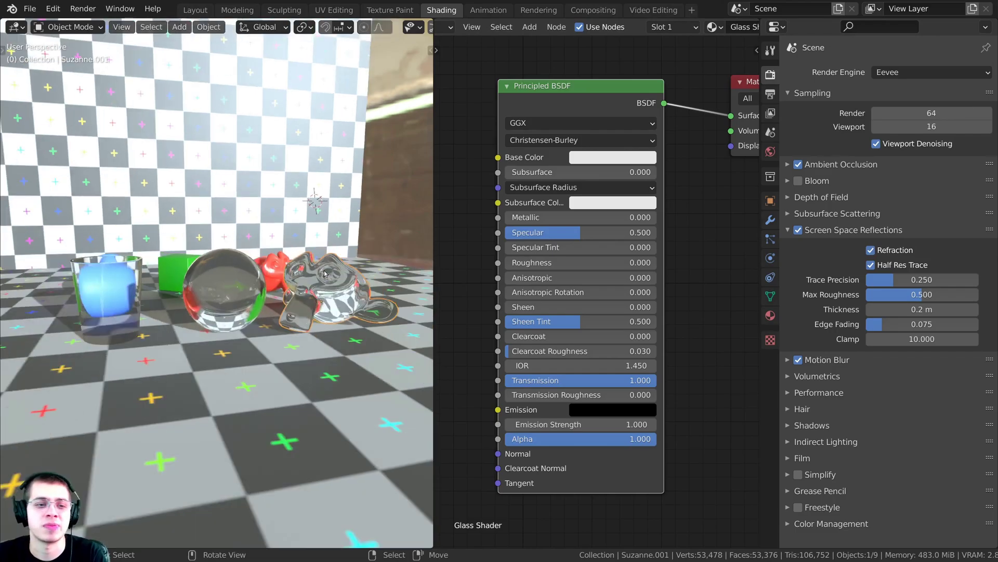
middle_click_drag(358, 281, 310, 258)
scroll(319, 286, "up", 3)
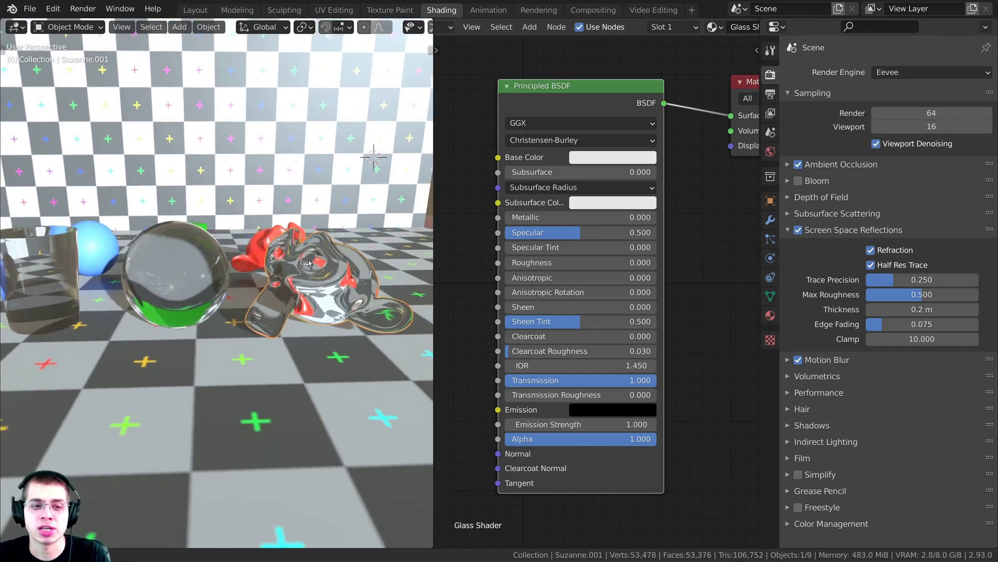
scroll(317, 254, "up", 2)
scroll(277, 210, "up", 2)
middle_click_drag(358, 224, 307, 294, "shift")
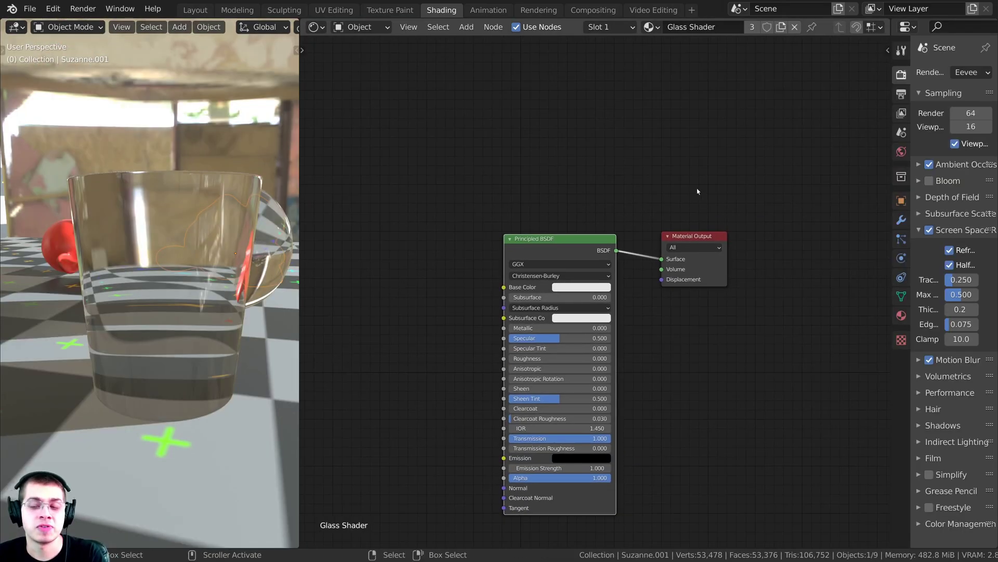
Add a Transparent BSDF node to the Glass Shader material's node tree
key("shift+a")
left_click(598, 134)
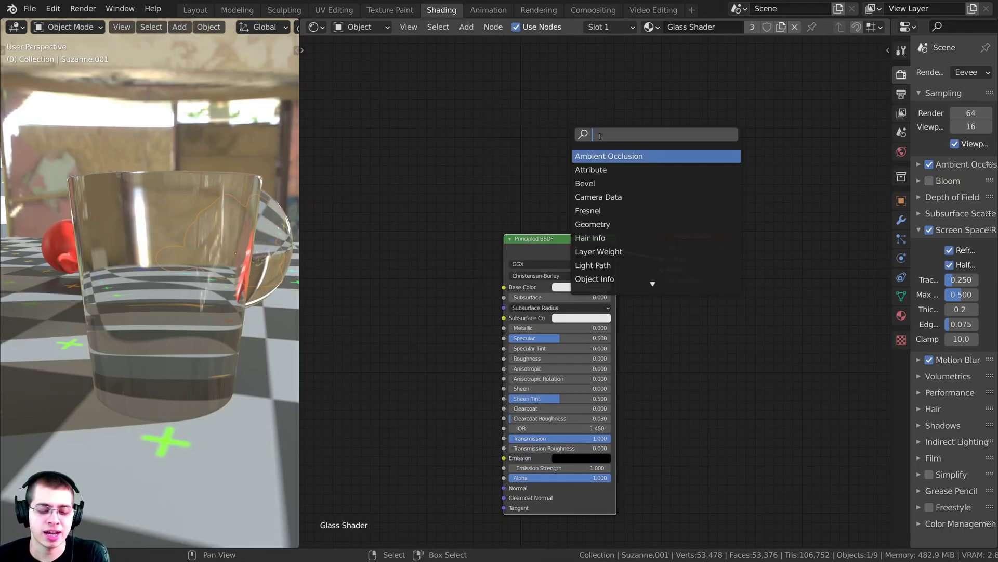
type("tra")
key("Down")
key("Down")
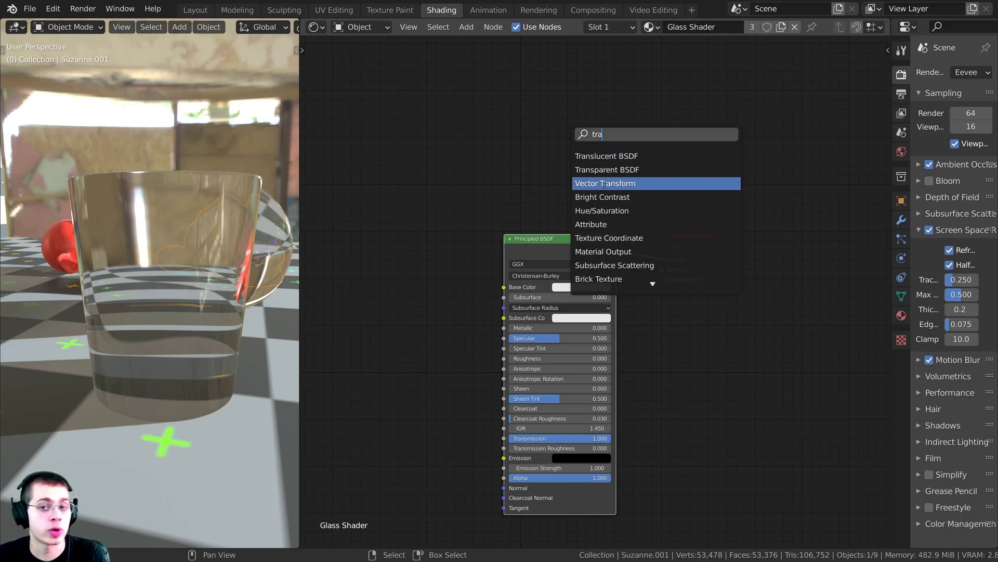
key("Up")
key("Return")
left_click(539, 225)
Arrange the nodes so the Transparent BSDF sits above the Principled BSDF, leaving a gap before the Material Output
middle_click_drag(538, 226, 508, 256)
left_click_drag(513, 269, 477, 273)
left_click(498, 224)
left_click(497, 278)
scroll(500, 268, "up", 1)
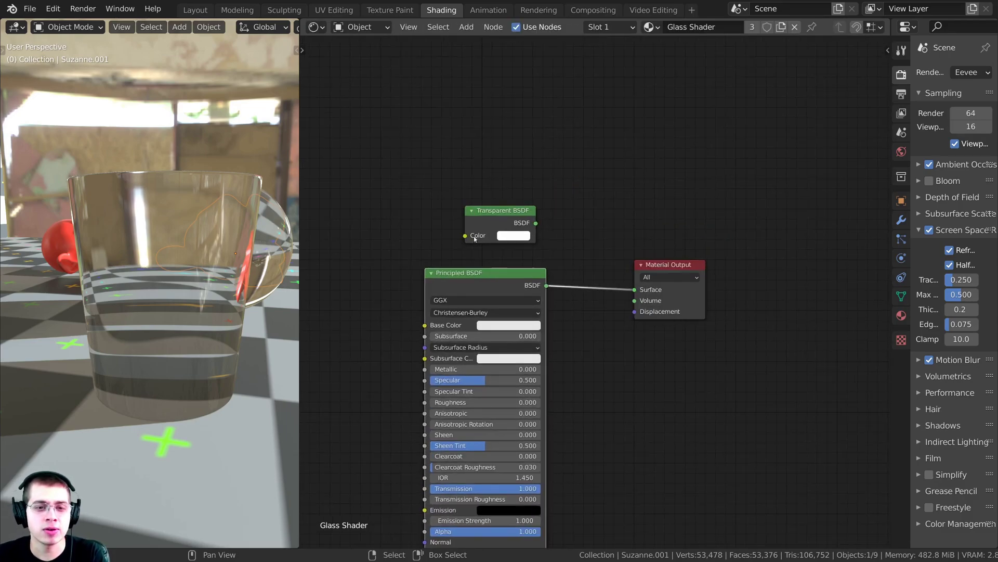
left_click_drag(475, 237, 465, 236)
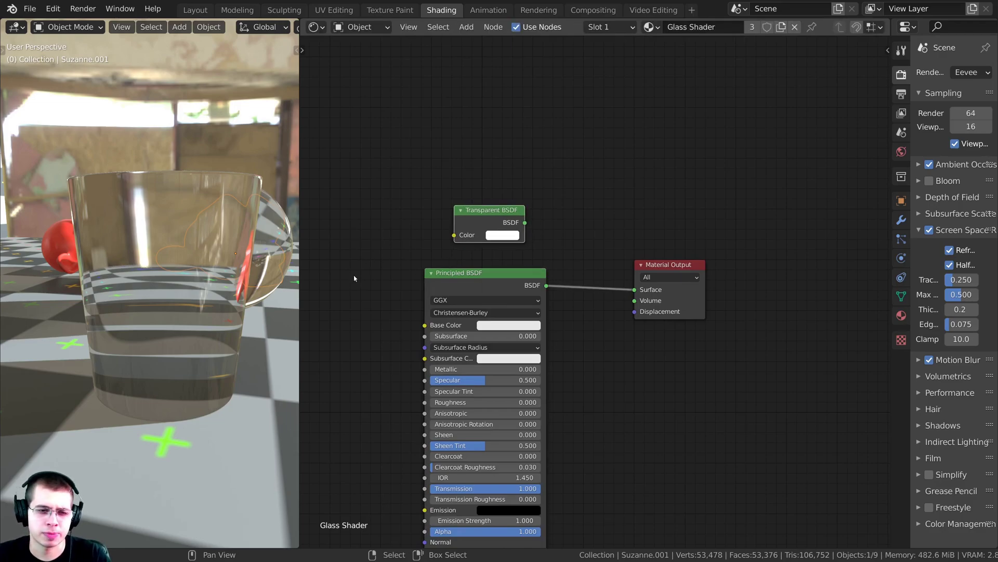
scroll(458, 288, "up", 3)
mouse_move(456, 285)
left_mouse_down()
mouse_move(445, 285)
mouse_move(453, 286)
left_mouse_up()
middle_click_drag(491, 265, 515, 267)
left_click_drag(515, 267, 511, 265)
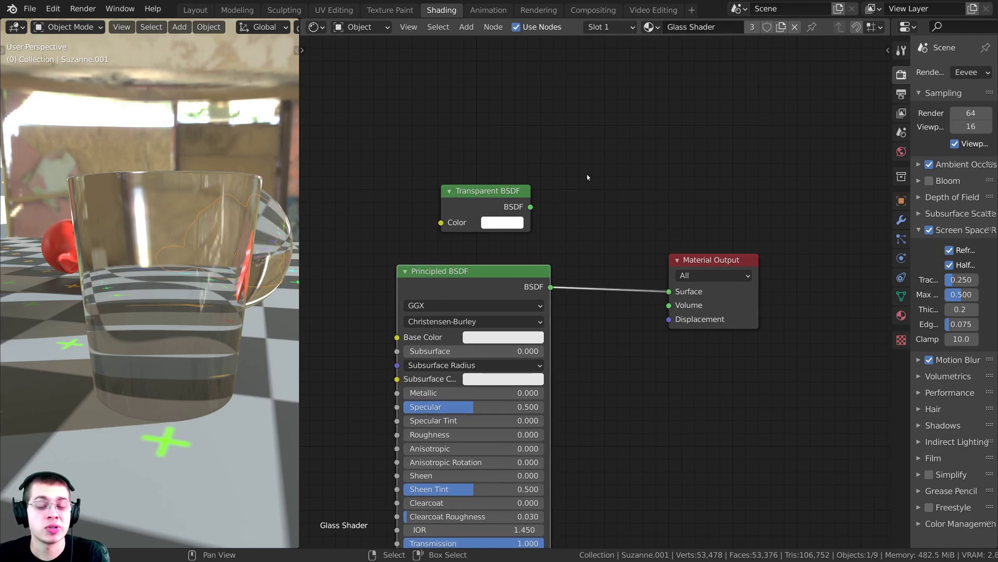
Add a Mix Shader node to the Glass Shader material between the Principled BSDF and the Material Output
key("shift+a")
left_click(588, 176)
type("mix")
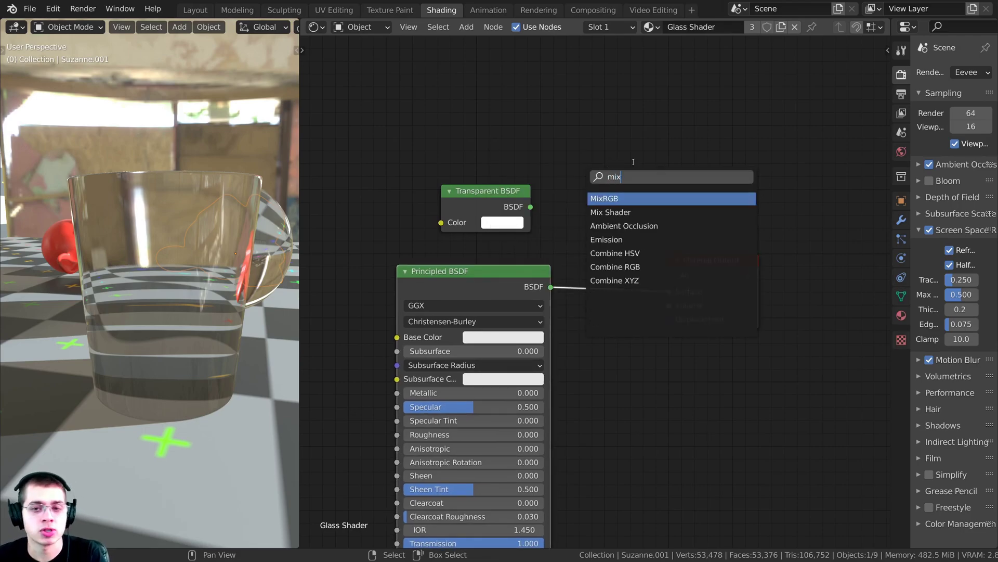
left_click(611, 212)
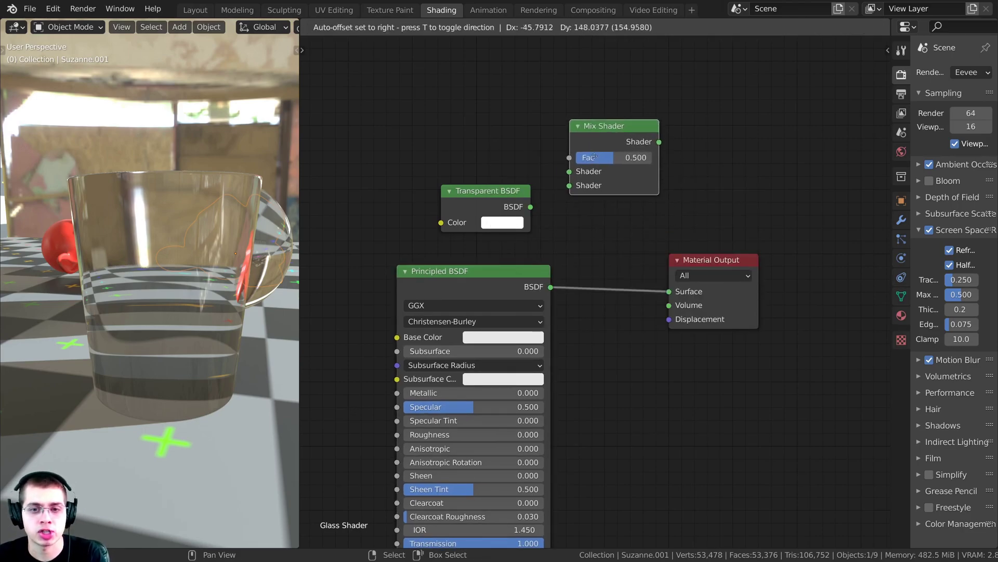
left_click(679, 275)
Connect the Transparent BSDF to the Mix Shader's first Shader input, with the Principled BSDF in the second
left_click_drag(540, 207, 602, 288)
left_click_drag(498, 287, 510, 298)
left_click_drag(483, 201, 495, 209)
mouse_move(249, 200)
middle_mouse_down()
mouse_move(263, 198)
mouse_move(245, 199)
middle_mouse_up()
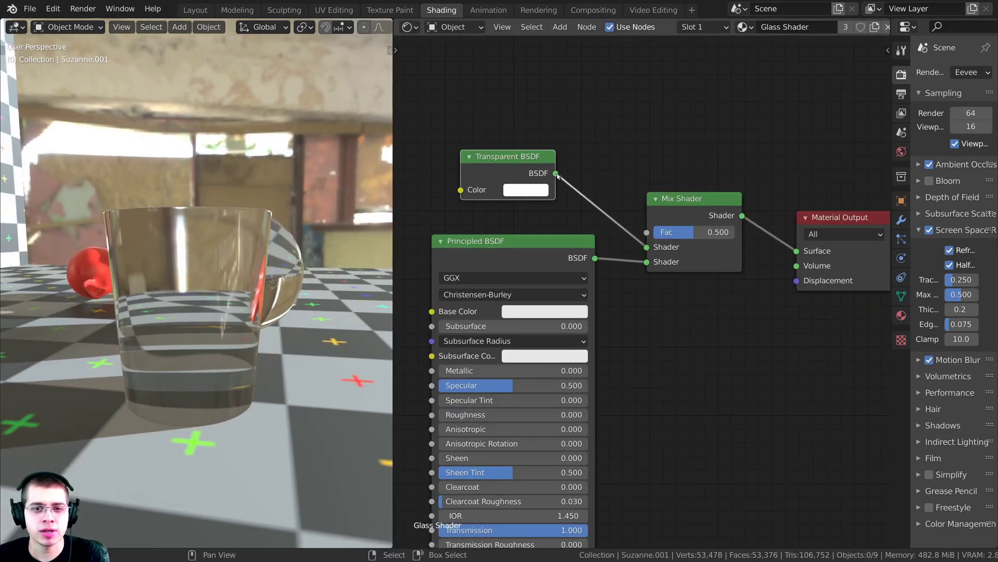
Preview the Transparent BSDF directly on the Material Output's Surface, and reconnect the Mix Shader to it
left_click_drag(556, 174, 796, 251)
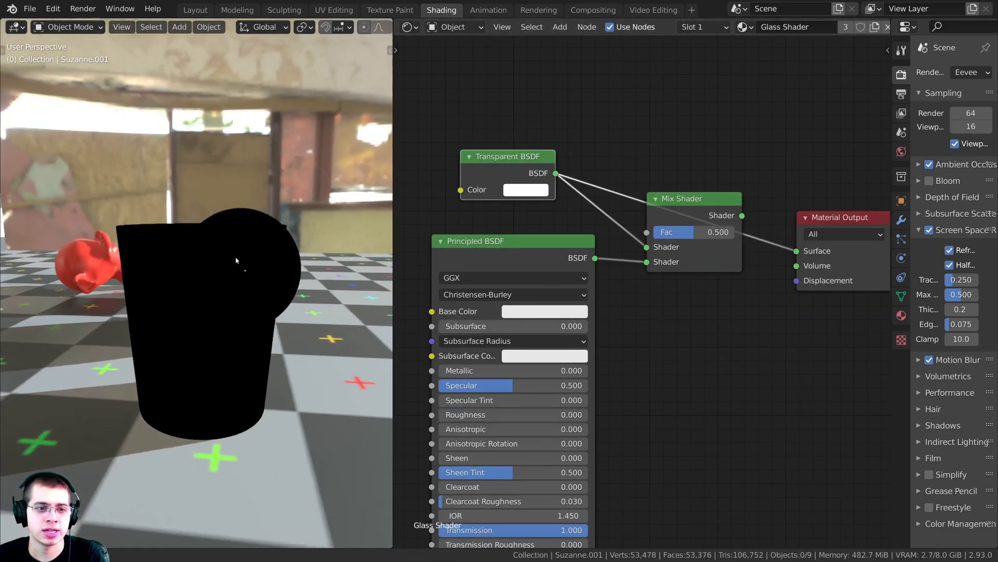
middle_click_drag(236, 260, 281, 245)
left_click_drag(742, 215, 797, 251)
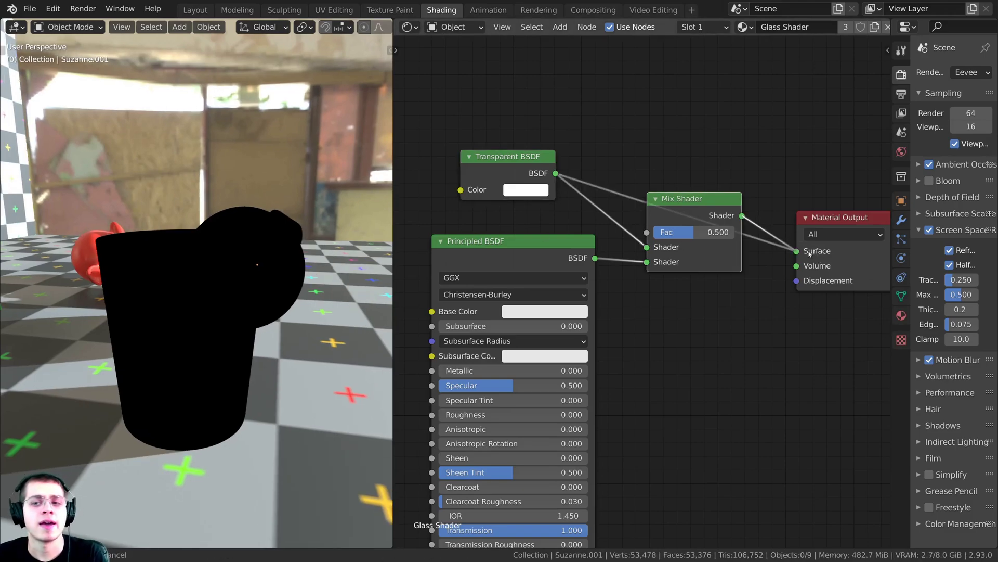
scroll(687, 237, "down", 1)
middle_click_drag(687, 237, 709, 233)
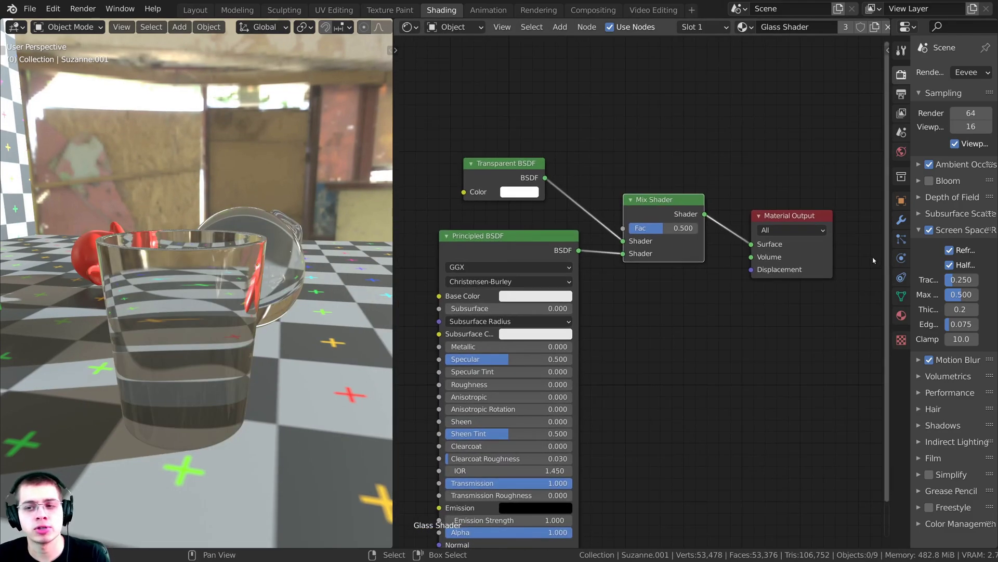
Set both the Blend Mode and the Shadow Mode of the Glass Shader material to Alpha Hashed
left_click_drag(892, 242, 814, 260)
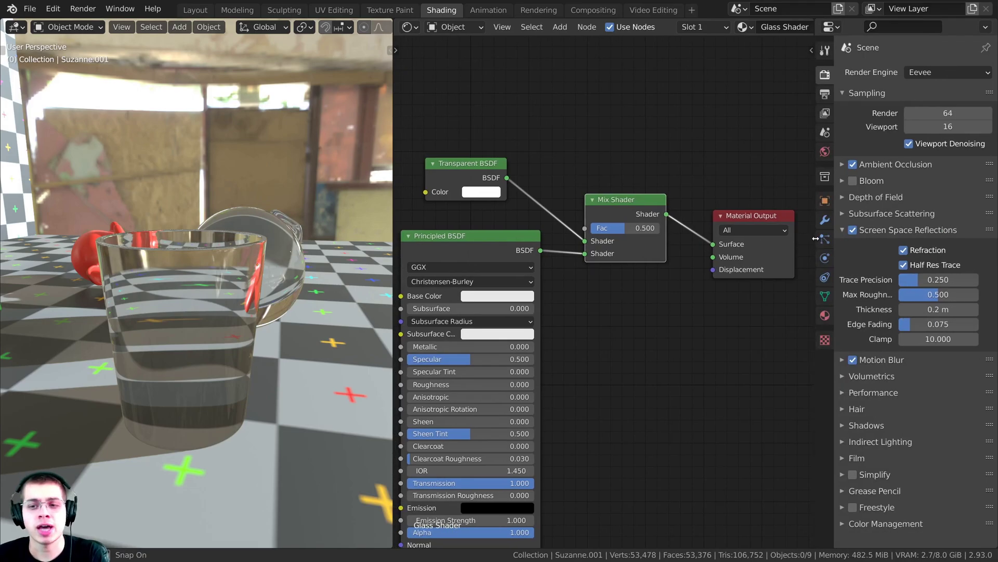
left_click(823, 319)
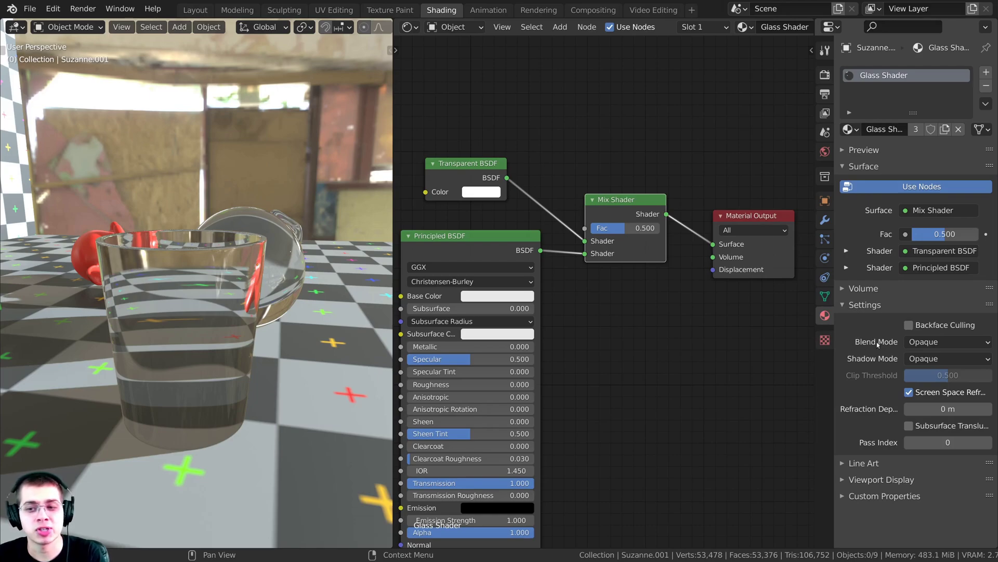
left_click(924, 341)
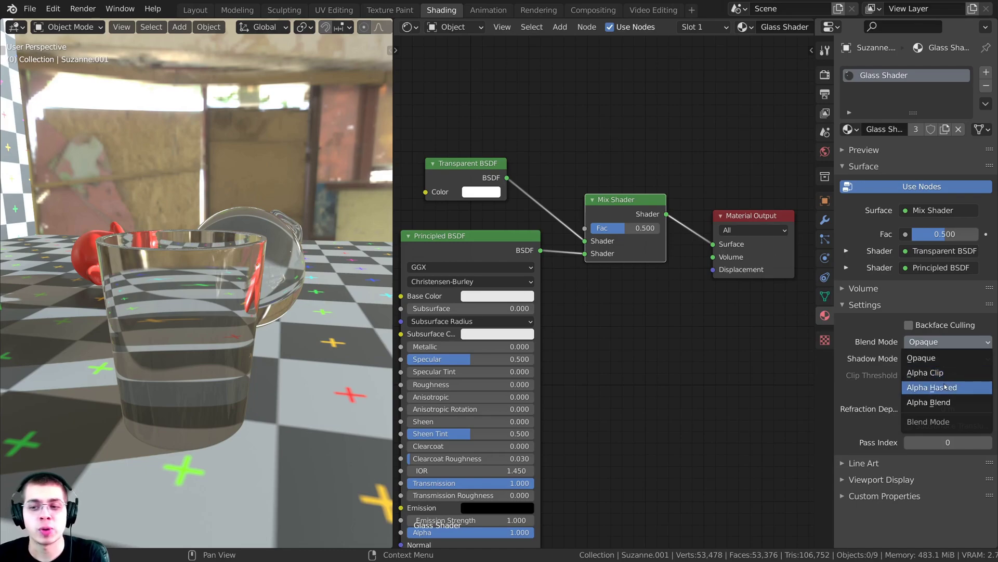
left_click(946, 386)
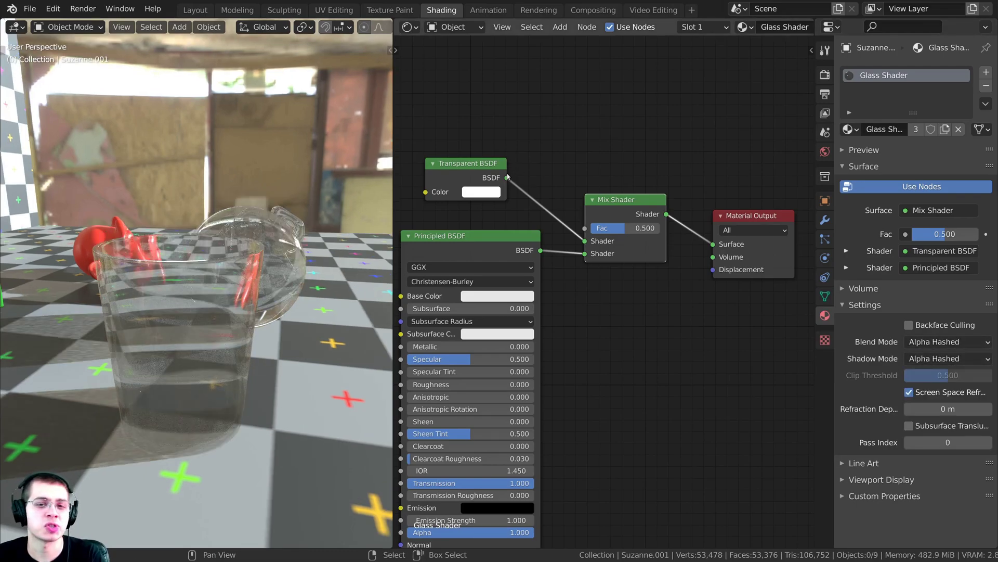
Check the Transparent BSDF alone under Alpha Hashed blending and restore the Mix Shader's link to the Material Output
left_click_drag(508, 177, 713, 244)
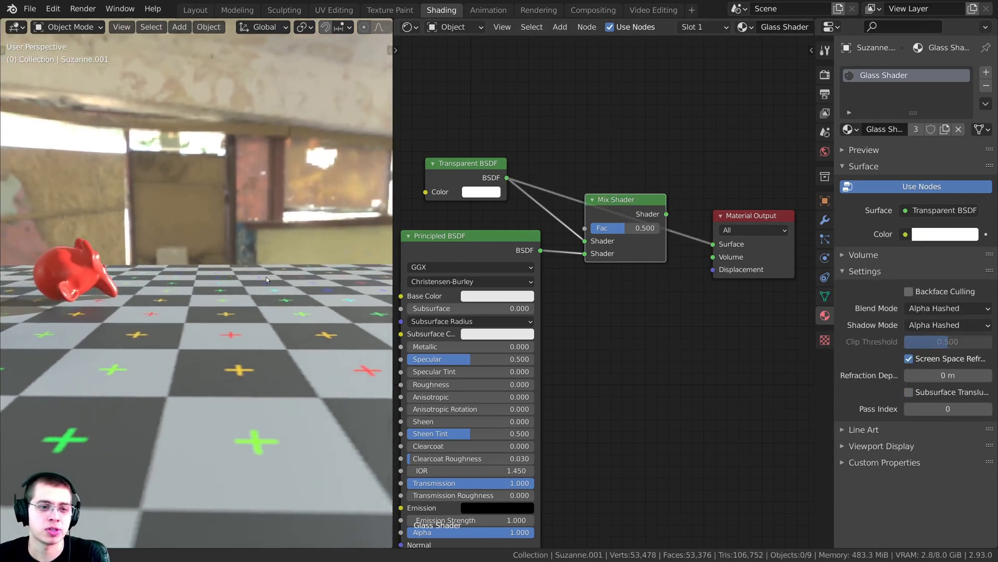
middle_click_drag(267, 279, 240, 303)
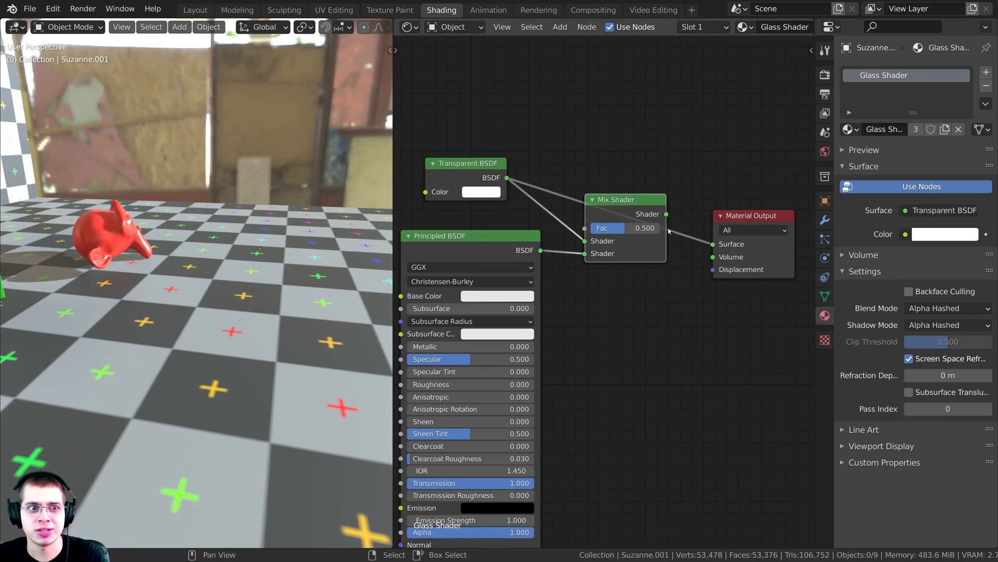
left_click_drag(668, 214, 723, 249)
left_click_drag(619, 199, 619, 220)
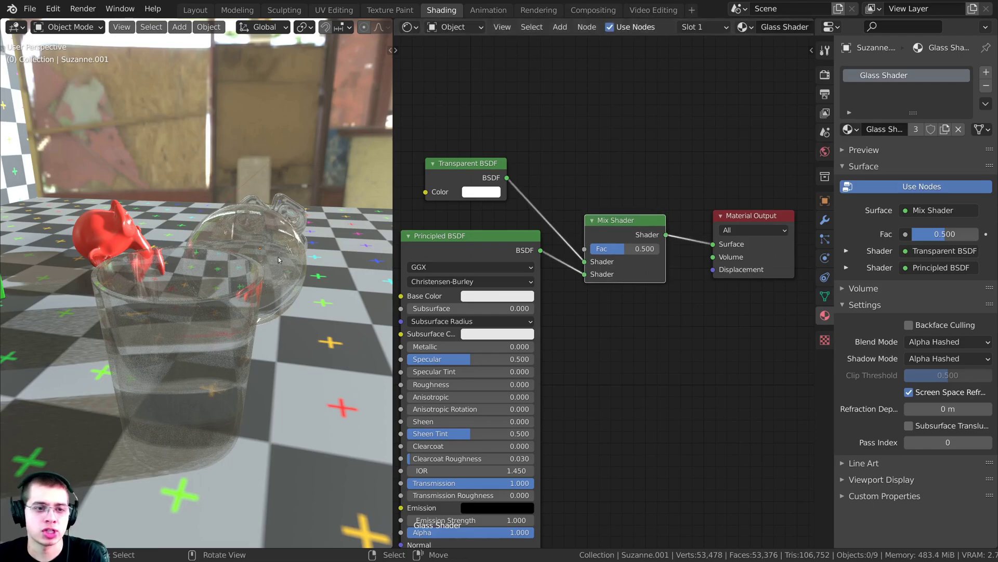
Examine the blended glass on the cup, sphere and monkey and how the Mix Shader combines the transparent and principled shaders
middle_click_drag(276, 275, 203, 271)
scroll(612, 292, "up", 5)
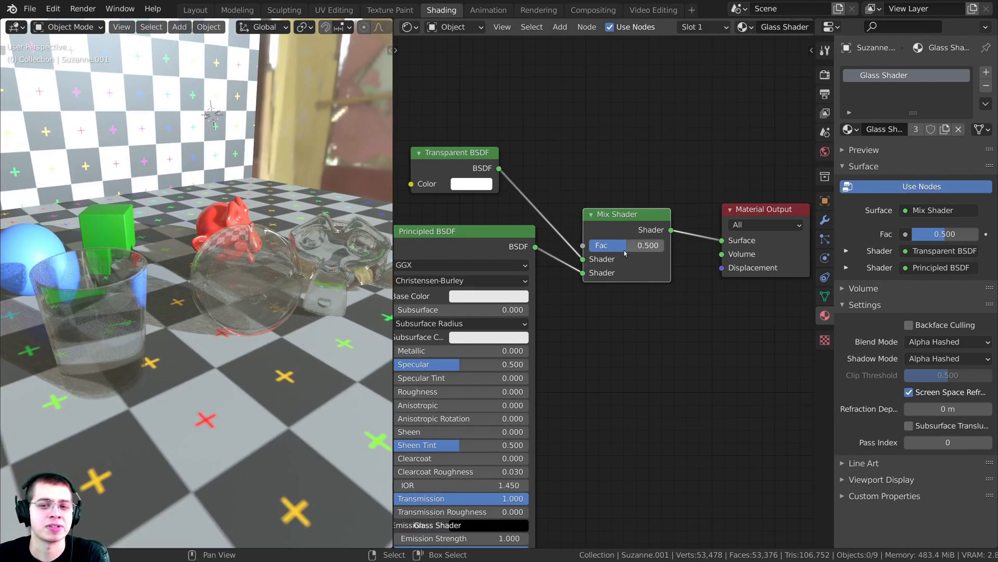
left_click_drag(624, 263, 627, 245)
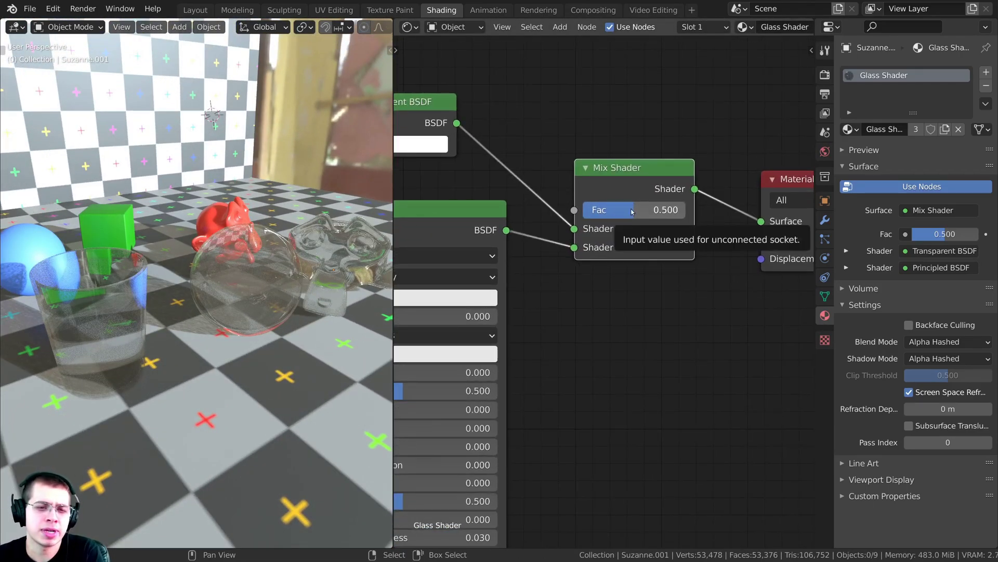
mouse_move(634, 202)
left_mouse_down()
mouse_move(580, 202)
mouse_move(685, 209)
mouse_move(634, 209)
left_mouse_up()
scroll(608, 286, "down", 4)
middle_click_drag(608, 286, 655, 282)
left_click_drag(536, 183, 546, 186)
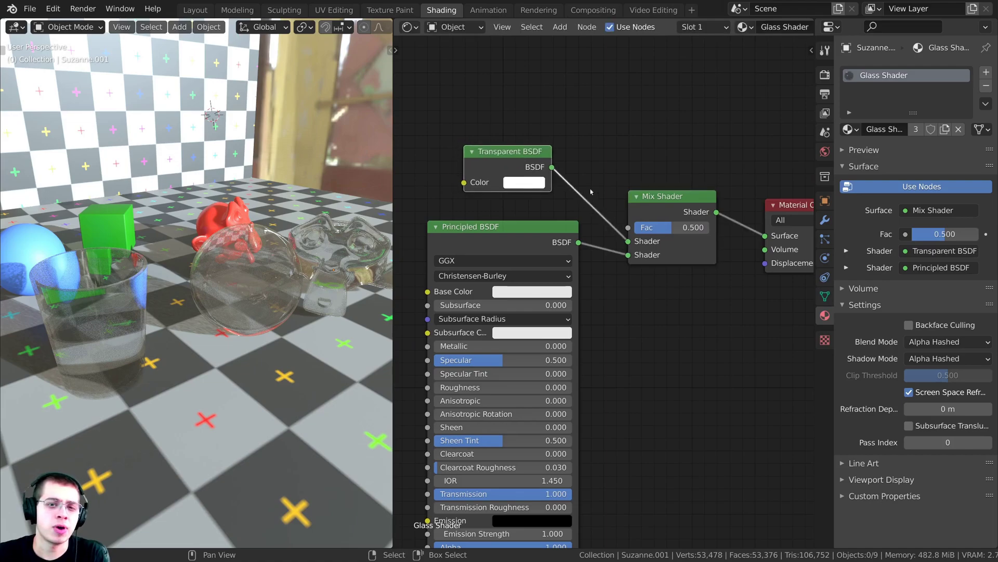
left_click_drag(671, 228, 672, 227)
middle_click_drag(526, 230, 560, 236)
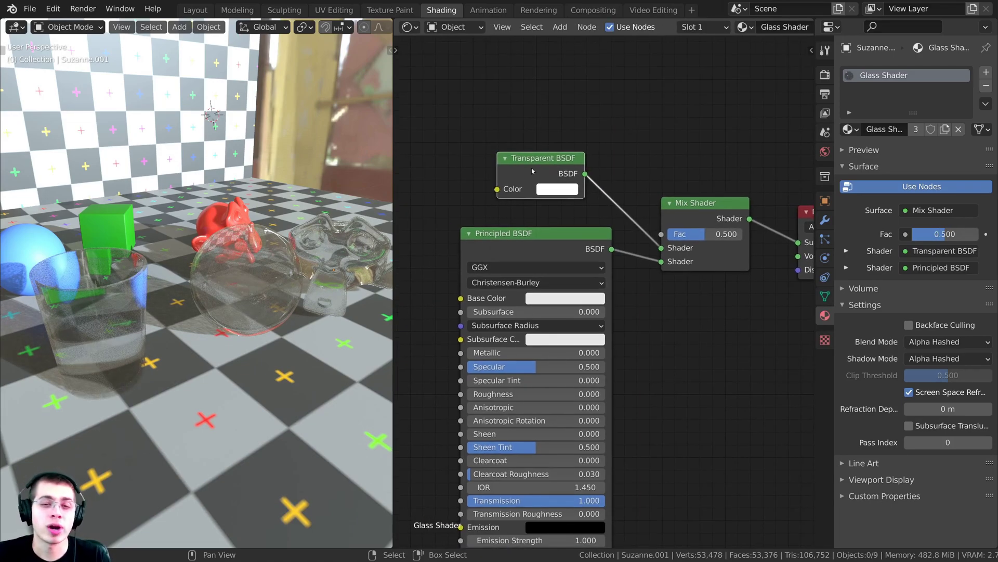
left_click_drag(532, 171, 520, 168)
middle_click_drag(89, 295, 178, 263)
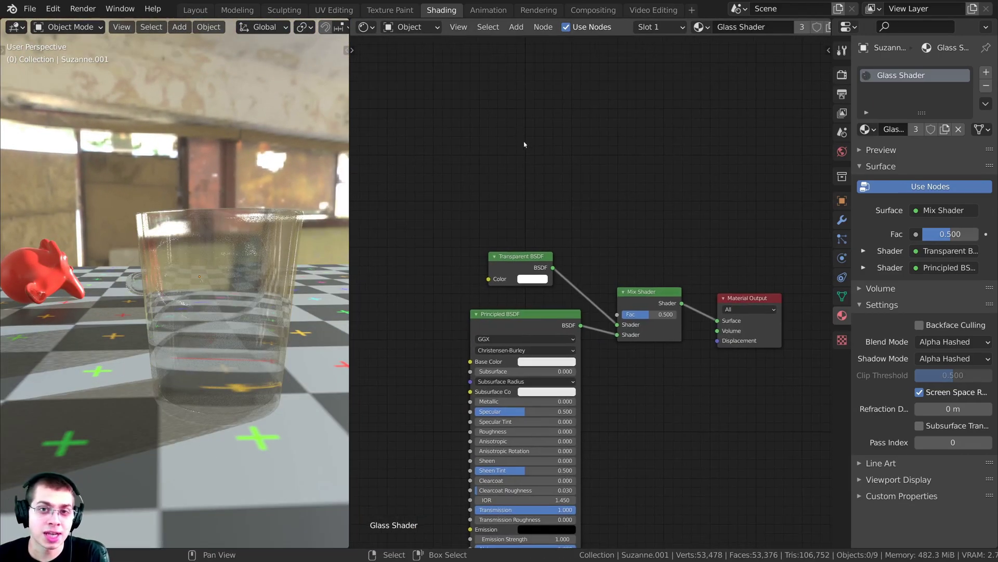
Add a Fresnel node above the Transparent BSDF and connect its Fac output to the Mix Shader's Fac input
key("shift+a")
left_click(517, 151)
type("f")
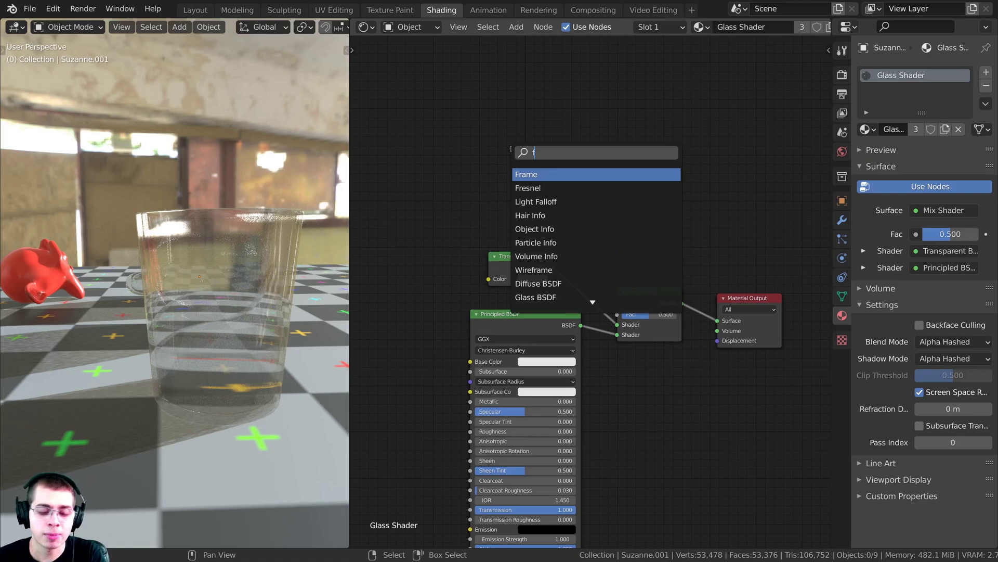
type("re")
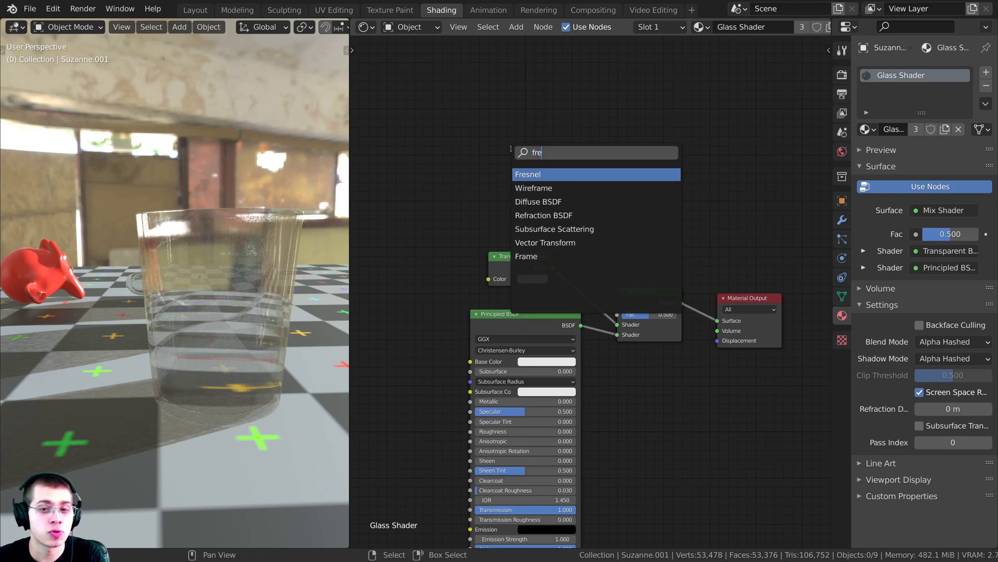
left_click(552, 177)
left_click(520, 172)
scroll(522, 165, "up", 3)
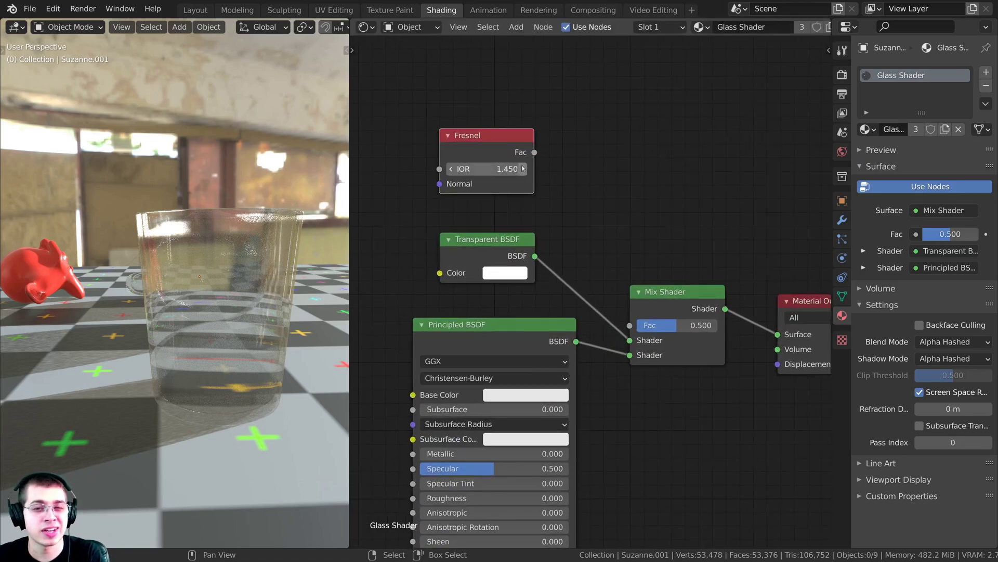
left_click_drag(535, 152, 630, 325)
Compare the isolated Fresnel and Principled BSDF outputs with the Mix Shader result on the glass, leaving the Mix Shader connected
left_click(486, 156, "ctrl+shift")
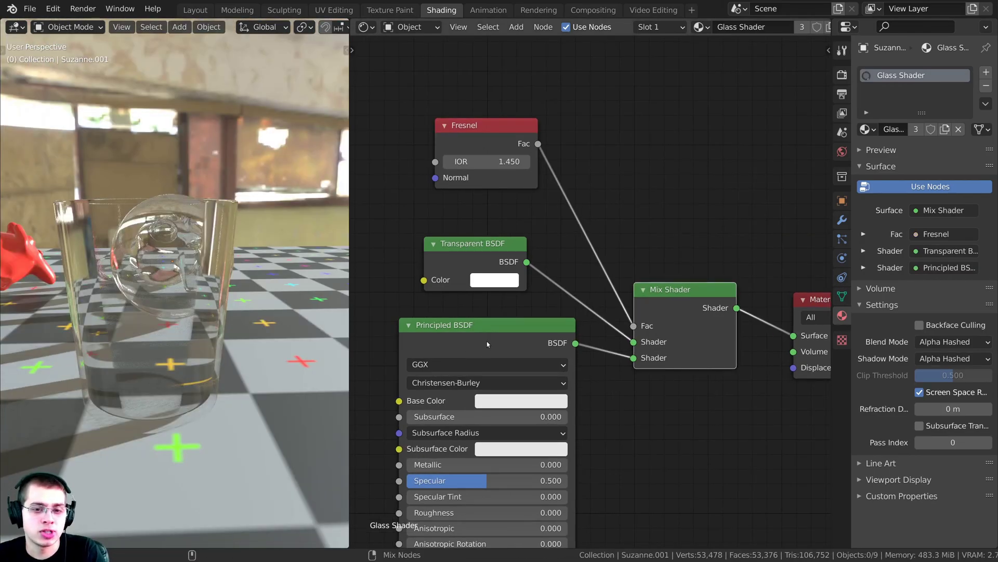
left_click(488, 343, "ctrl+shift")
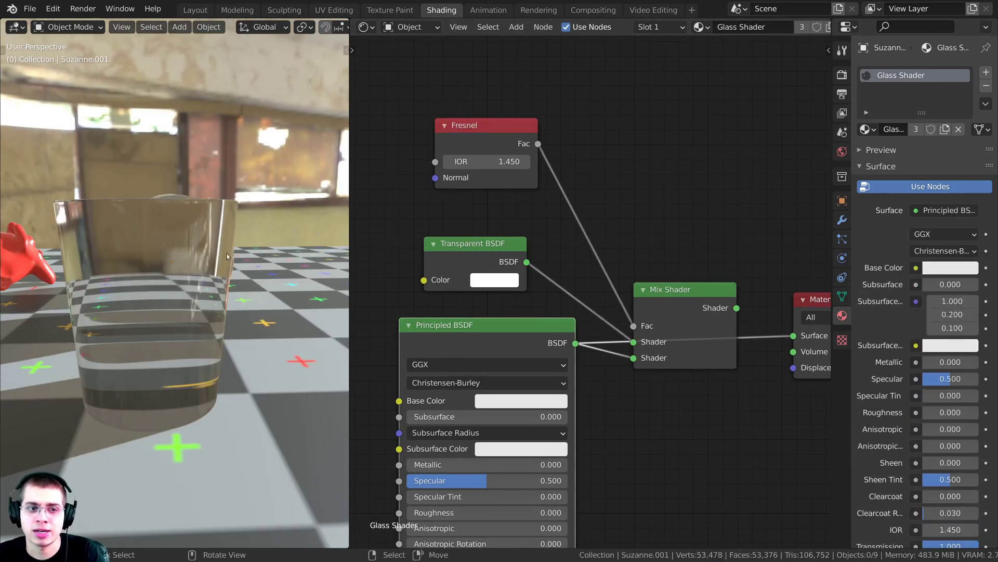
left_click(673, 316, "ctrl+shift")
left_click_drag(464, 245, 481, 244)
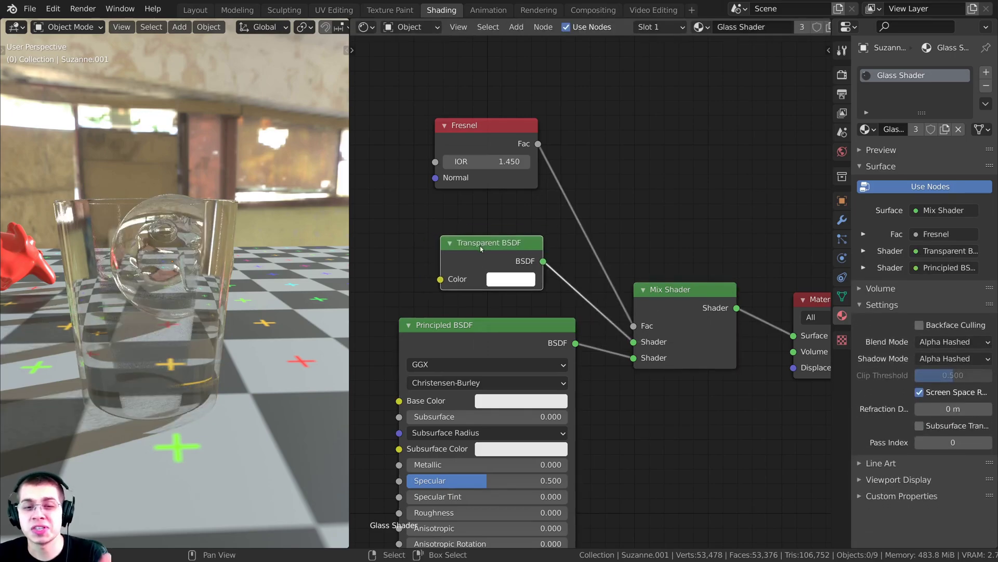
middle_click_drag(176, 269, 182, 264)
scroll(182, 266, "up", 1)
left_click_drag(588, 244, 576, 255)
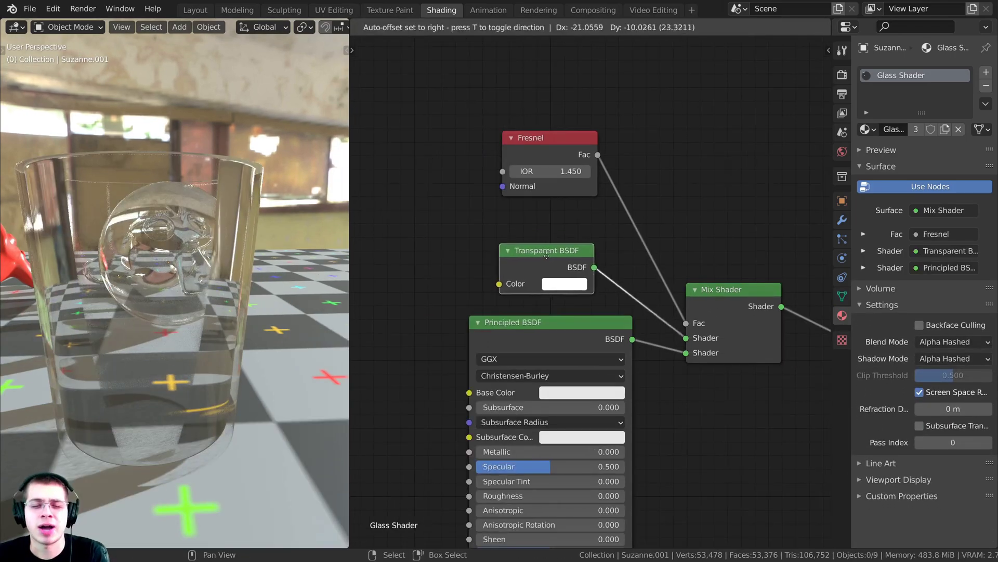
middle_click_drag(586, 220, 578, 217)
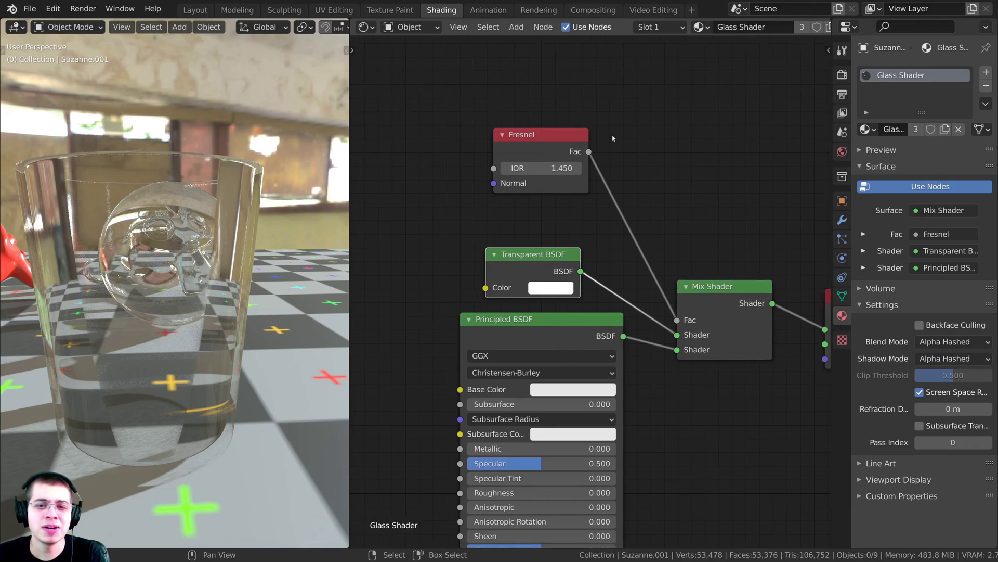
Add a ColorRamp node on the link between the Fresnel node and the Mix Shader's Fac input
key("shift+a")
left_click(628, 116)
type("col")
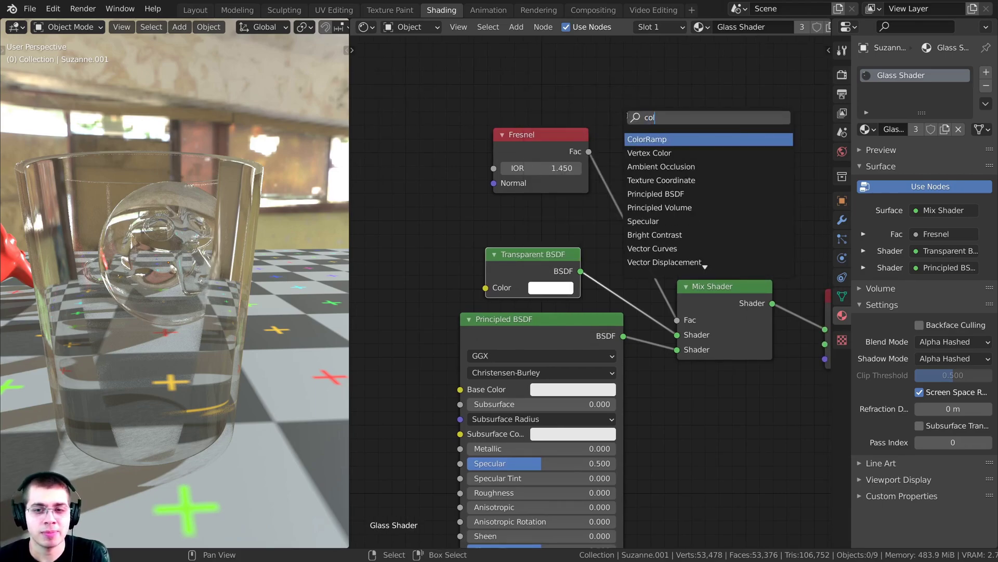
key("Return")
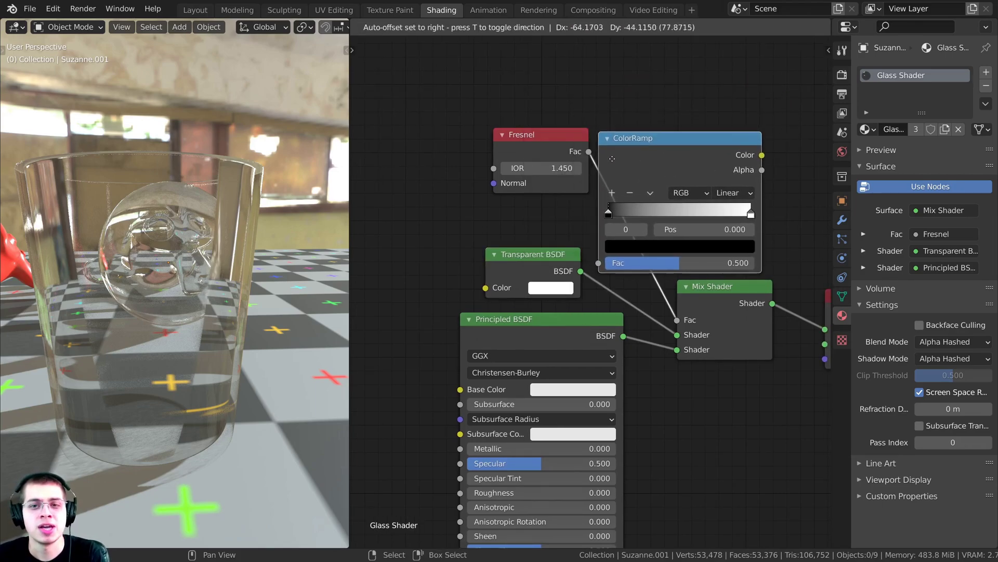
left_click(617, 161)
middle_click_drag(698, 173, 602, 182)
scroll(601, 182, "up", 1)
left_click_drag(649, 142, 645, 133)
Lighten the ColorRamp's black stop to a grey with a value of 0.429
middle_click_drag(567, 311, 573, 362)
scroll(573, 363, "down", 1)
left_click(577, 308)
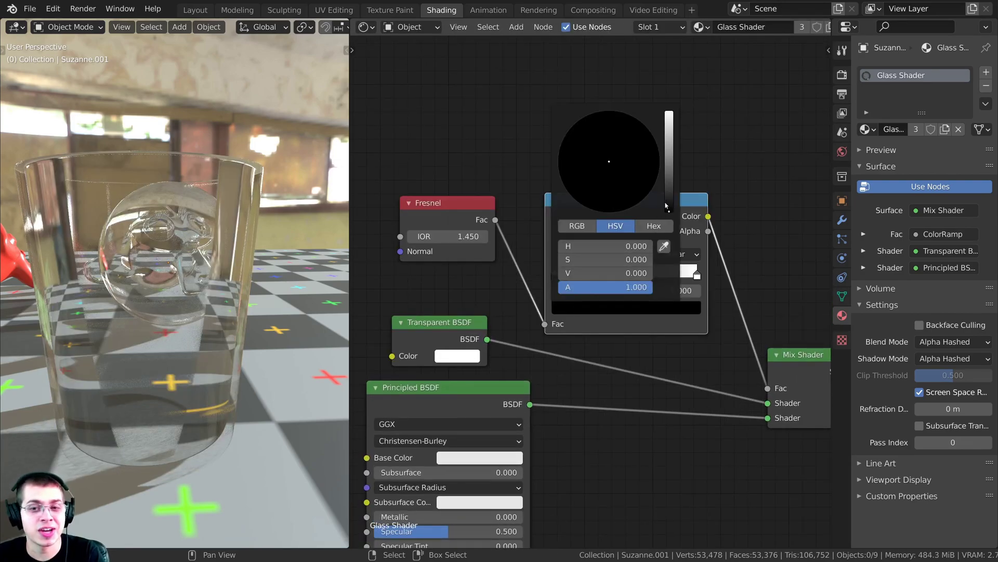
left_click_drag(669, 208, 669, 177)
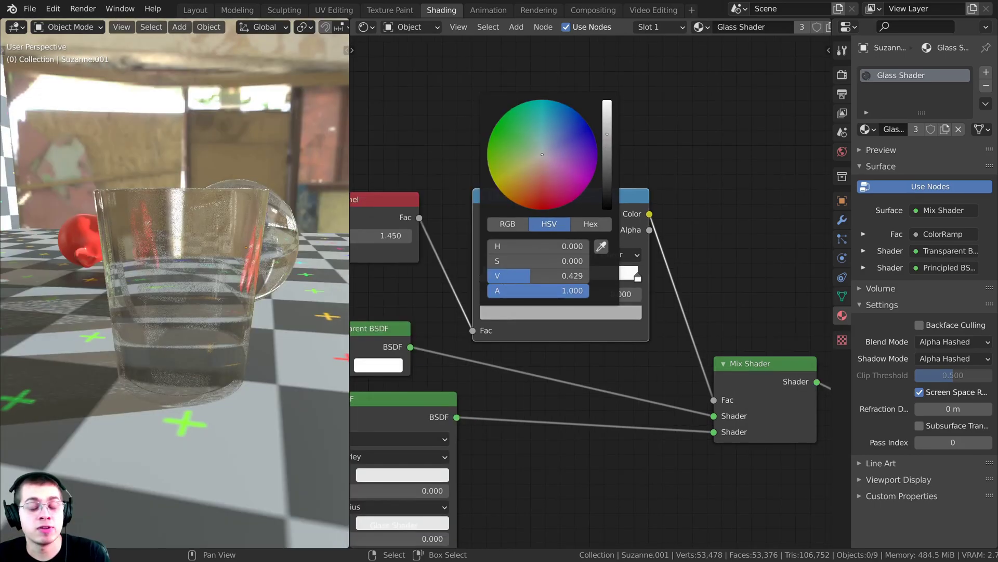
mouse_move(607, 146)
left_mouse_down()
mouse_move(607, 171)
mouse_move(607, 120)
mouse_move(607, 134)
left_mouse_up()
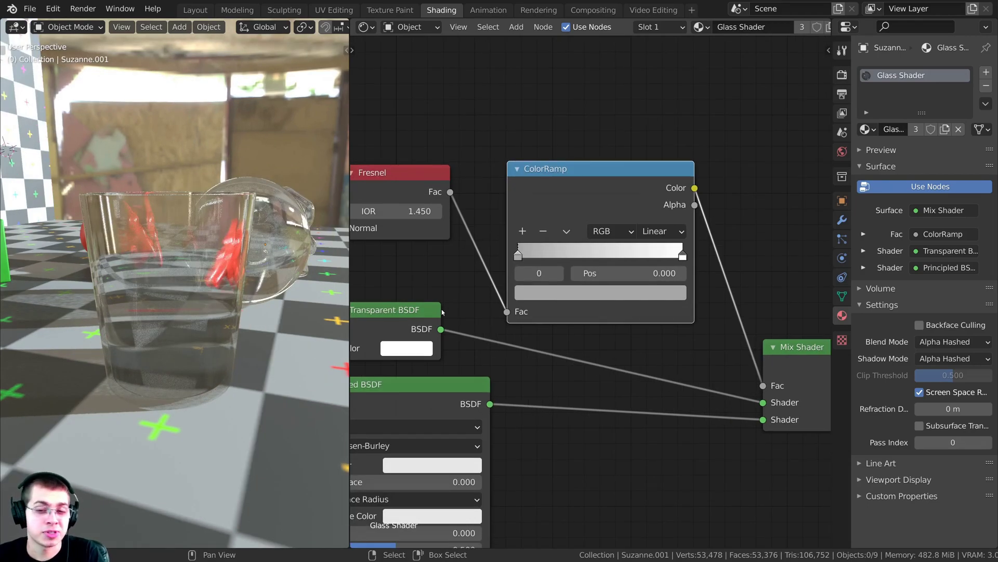
middle_click_drag(534, 295, 508, 279)
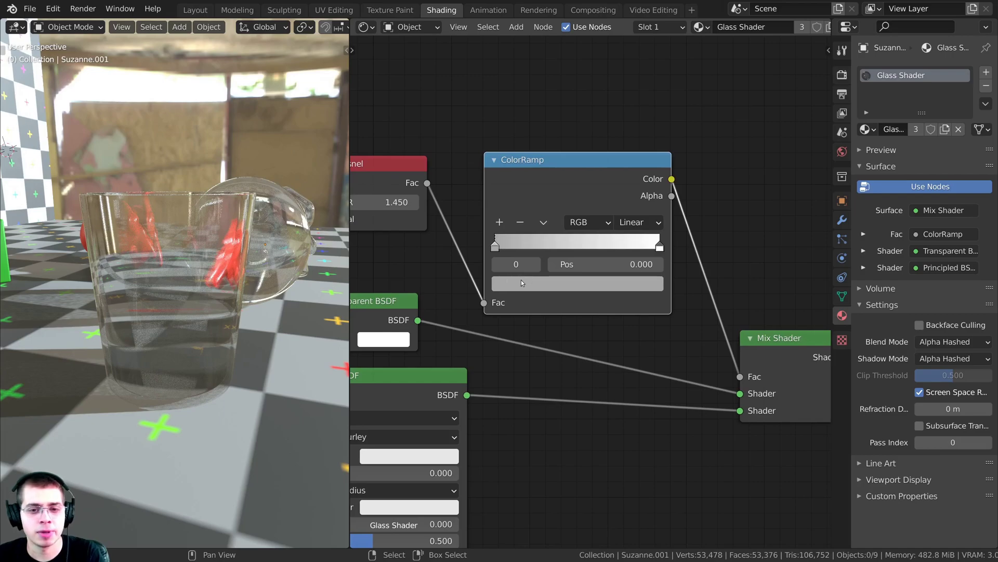
left_click(522, 281)
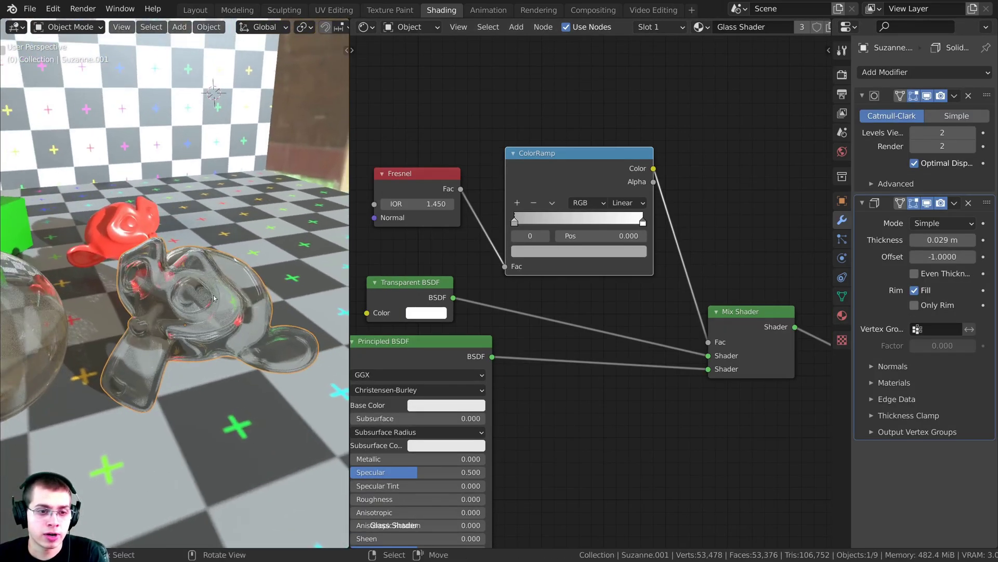
Turn off the Solidify modifier's viewport display on the glass monkey and inspect its refraction without thickness
left_click_drag(828, 203, 722, 204)
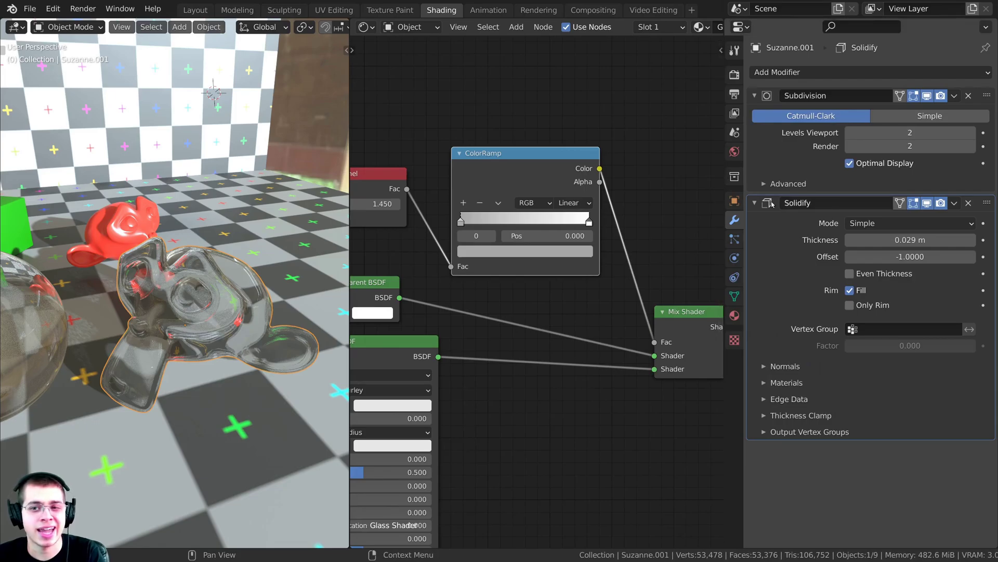
left_click(926, 204)
key("alt+a")
middle_click_drag(260, 286, 182, 267)
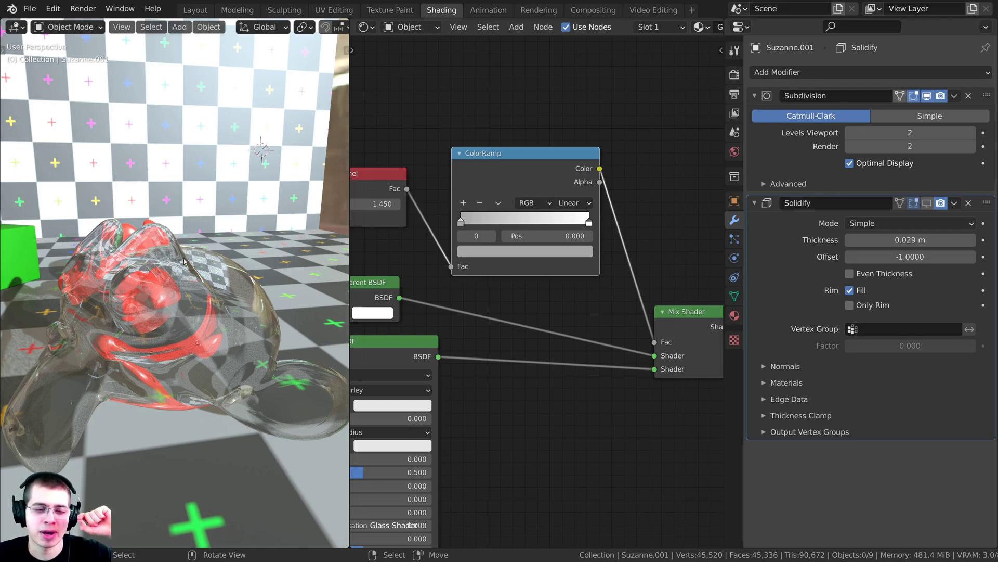
Turn the Solidify modifier's viewport display back on for the glass monkey and inspect it through the camera
middle_click_drag(185, 261, 161, 292)
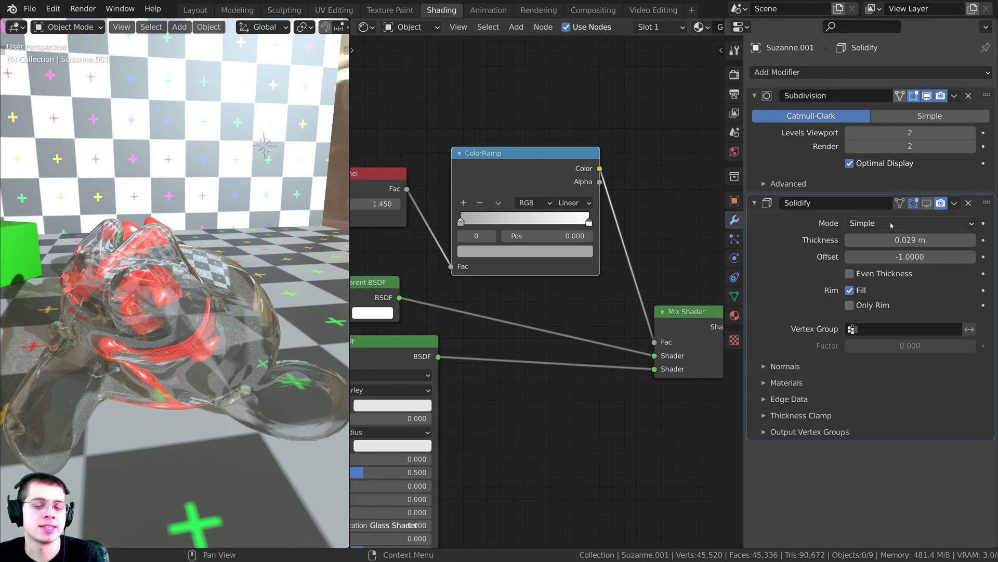
left_click(927, 204)
left_click(926, 204)
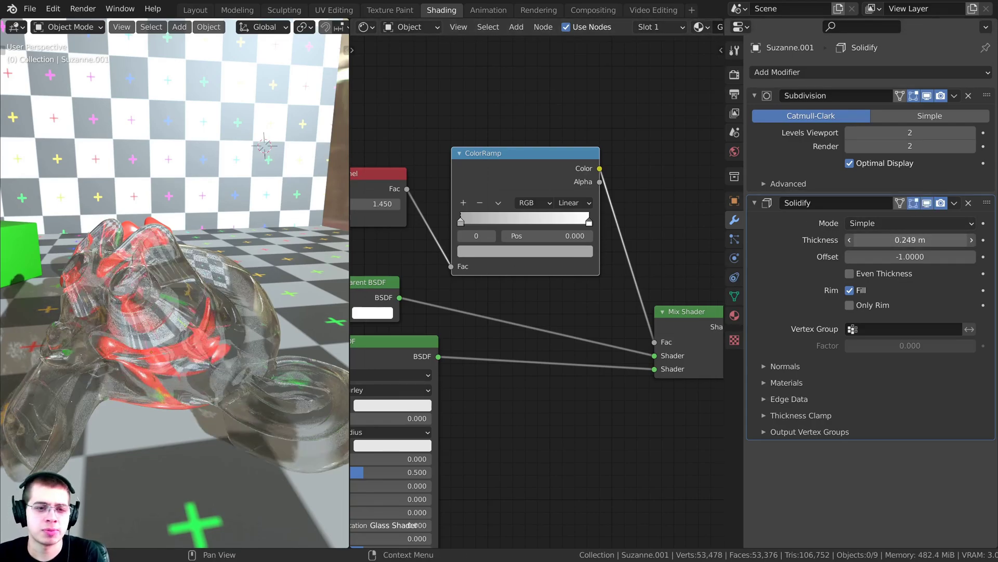
scroll(145, 308, "down", 5)
key("KP_0")
scroll(277, 262, "up", 8)
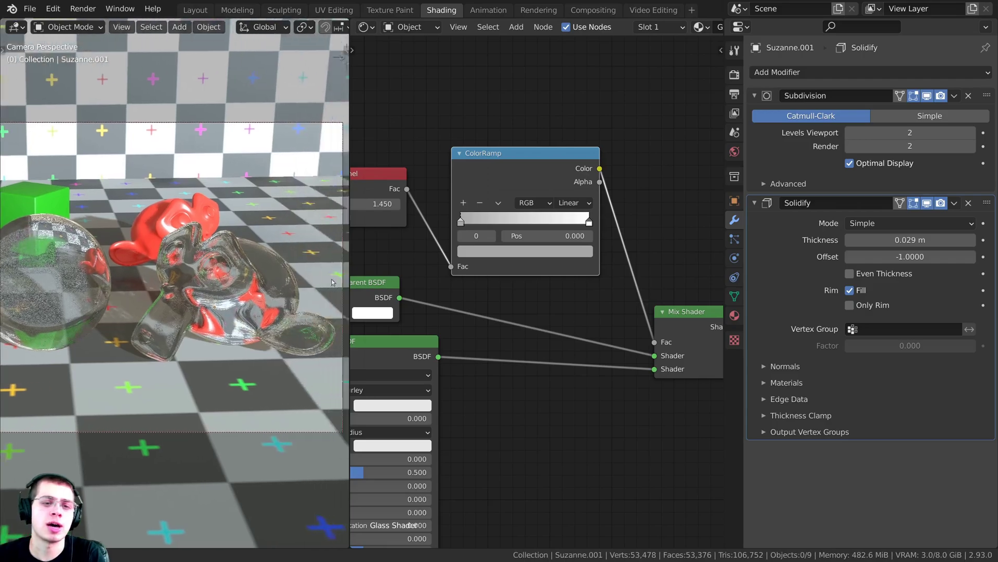
scroll(535, 290, "up", 1)
scroll(191, 245, "down", 8)
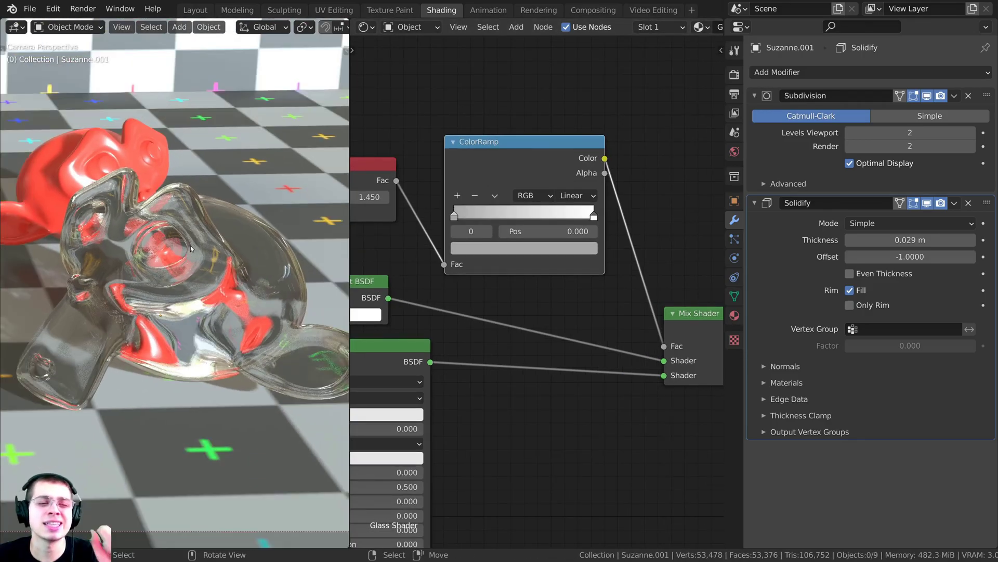
Examine the refraction of the glass cup, sphere and monkey from several angles in a maximized viewport
middle_click_drag(113, 246, 130, 260)
middle_click_drag(130, 260, 193, 255, "shift")
key("ctrl+space")
left_click(322, 312)
scroll(323, 312, "down", 1)
middle_click_drag(323, 312, 450, 222)
scroll(585, 208, "up", 2)
scroll(437, 213, "up", 1)
scroll(462, 187, "up", 2)
scroll(465, 206, "down", 2)
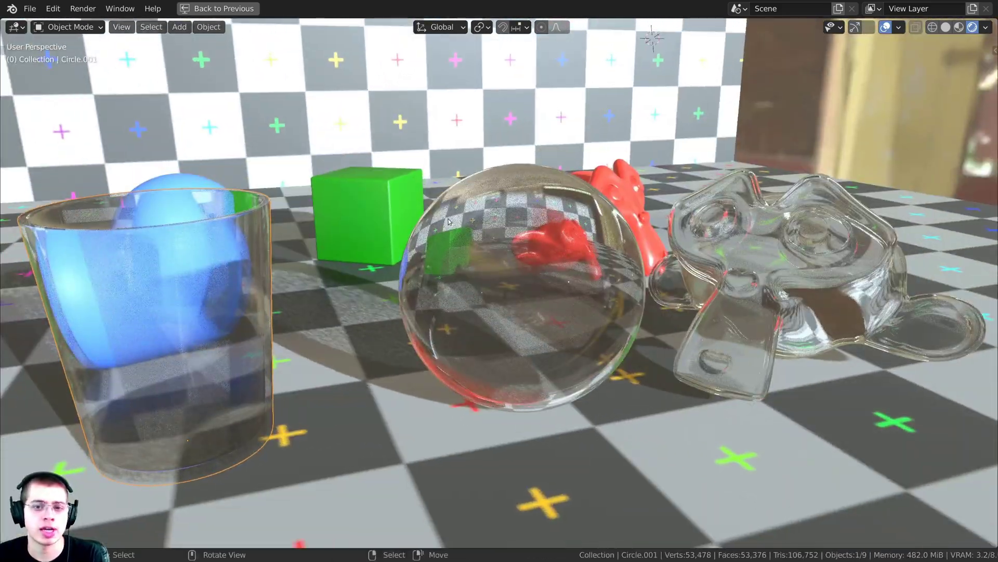
middle_click_drag(514, 218, 670, 237)
scroll(670, 237, "up", 3)
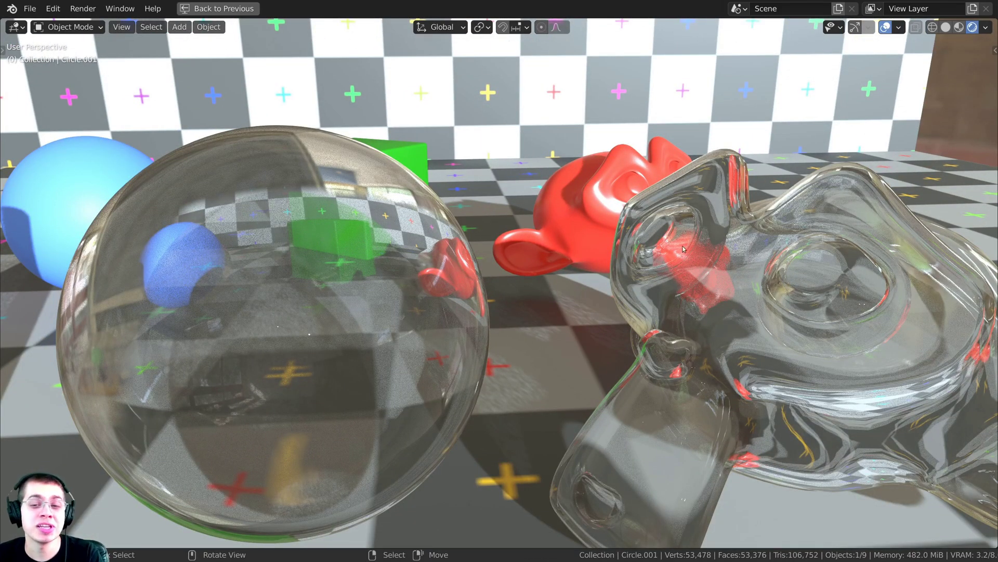
middle_click_drag(691, 288, 676, 260, "shift")
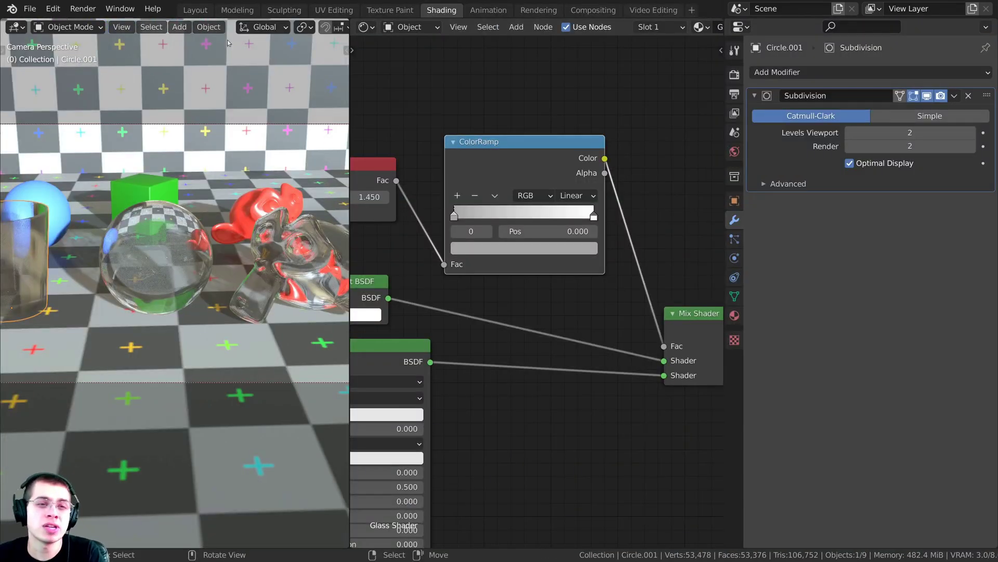
Switch to the Layout workspace and set both the render and viewport samples to 1000
left_click(194, 10)
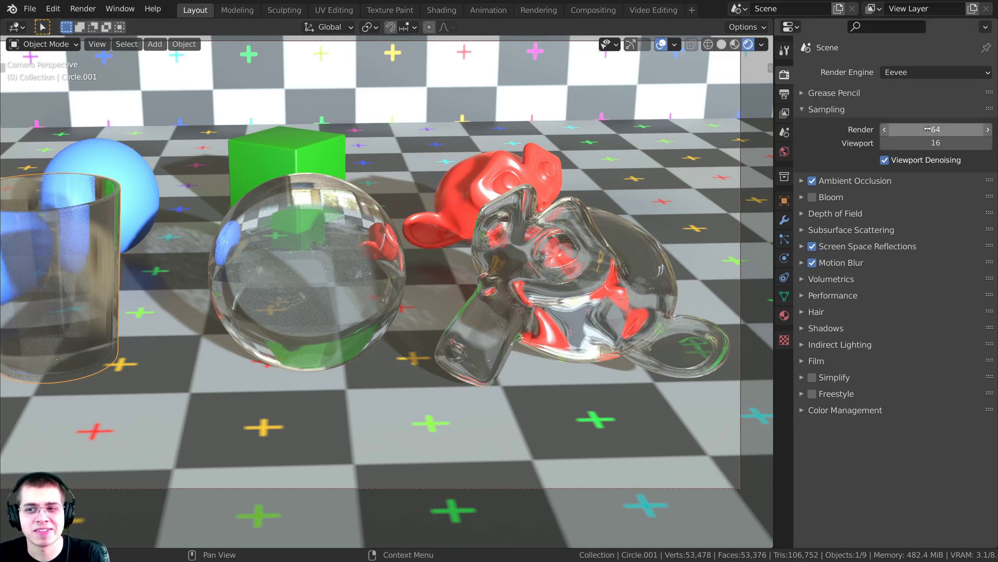
left_click_drag(928, 129, 912, 138)
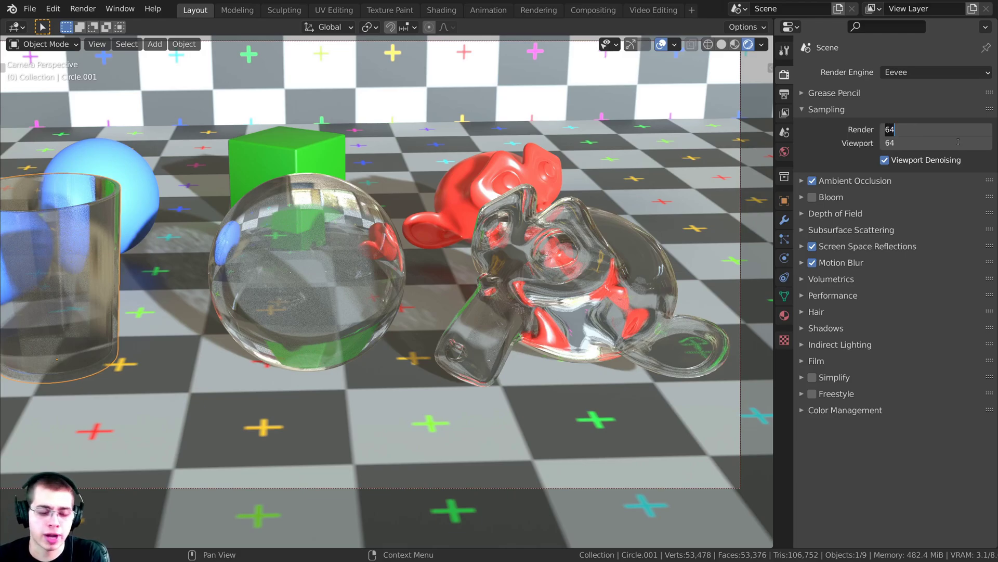
type("1000")
key("Return")
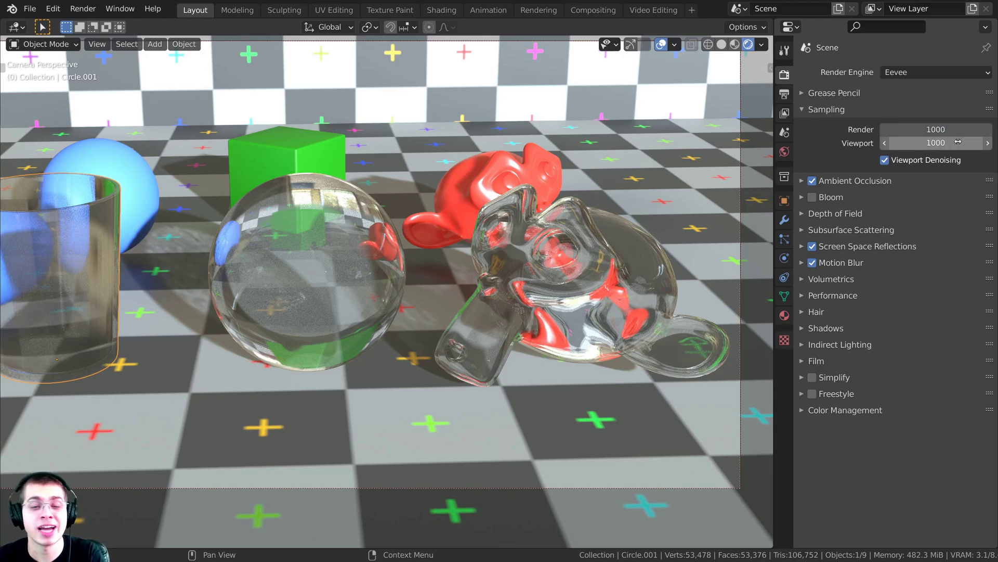
Look closely at the glass monkey in the viewport and render the camera view with the raised samples
middle_click_drag(532, 248, 415, 225, "shift")
scroll(415, 226, "up", 9)
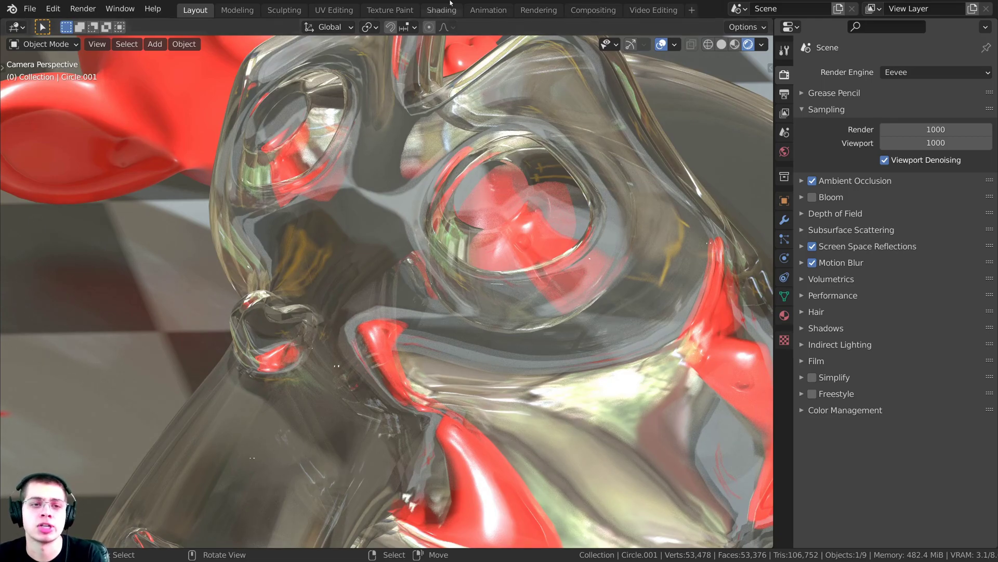
scroll(532, 214, "down", 6)
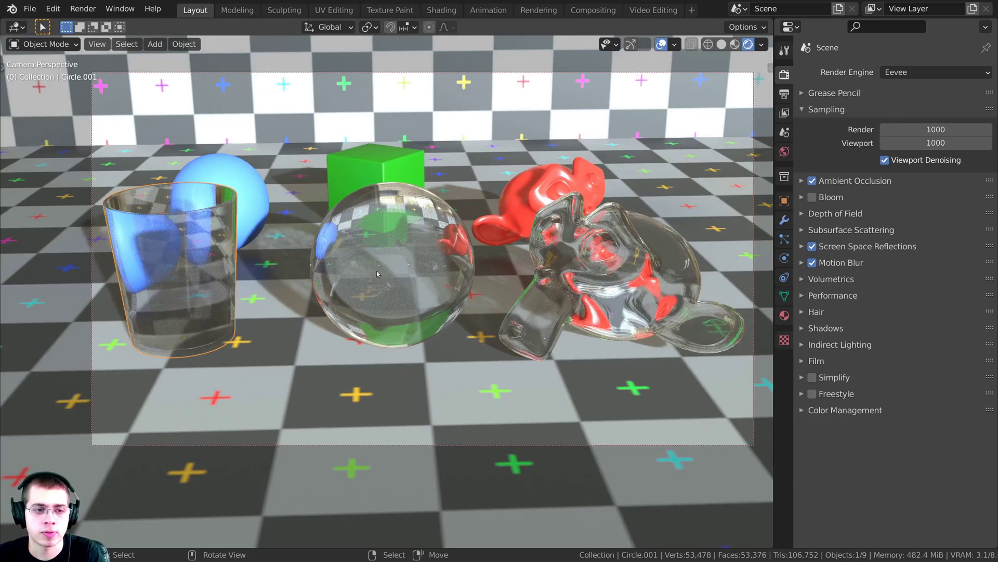
key("F12")
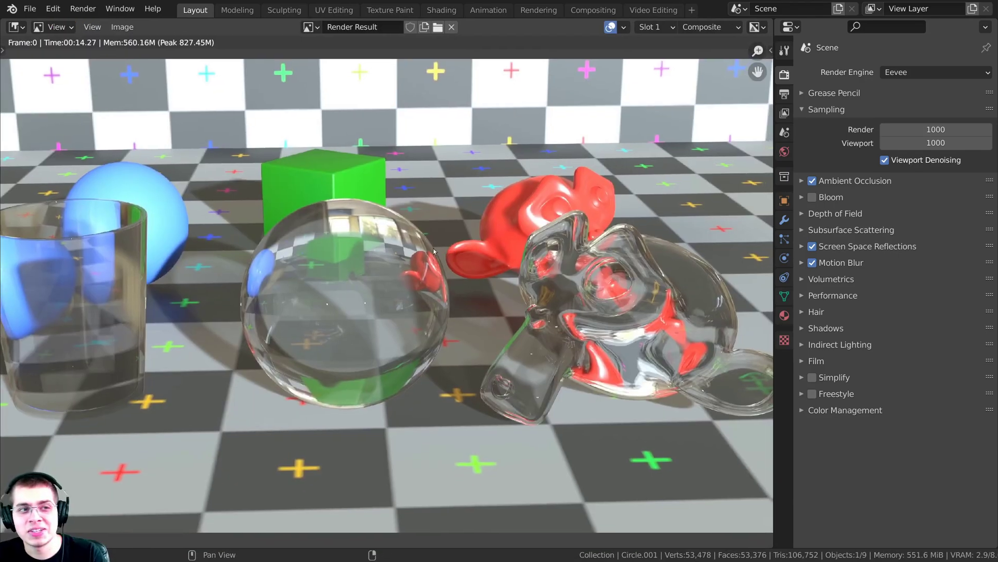
Examine the glass sphere and monkey in the rendered image, and close the render result
middle_click_drag(434, 251, 402, 280)
scroll(597, 327, "up", 1)
middle_click_drag(612, 320, 549, 310)
scroll(464, 313, "up", 1)
scroll(518, 312, "down", 1)
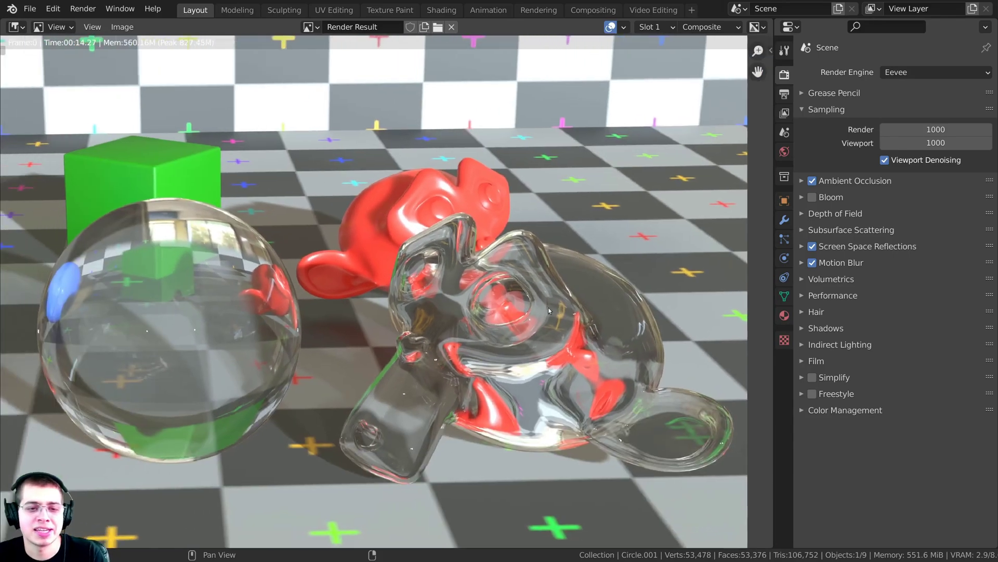
scroll(550, 311, "down", 1)
middle_click_drag(521, 203, 549, 202)
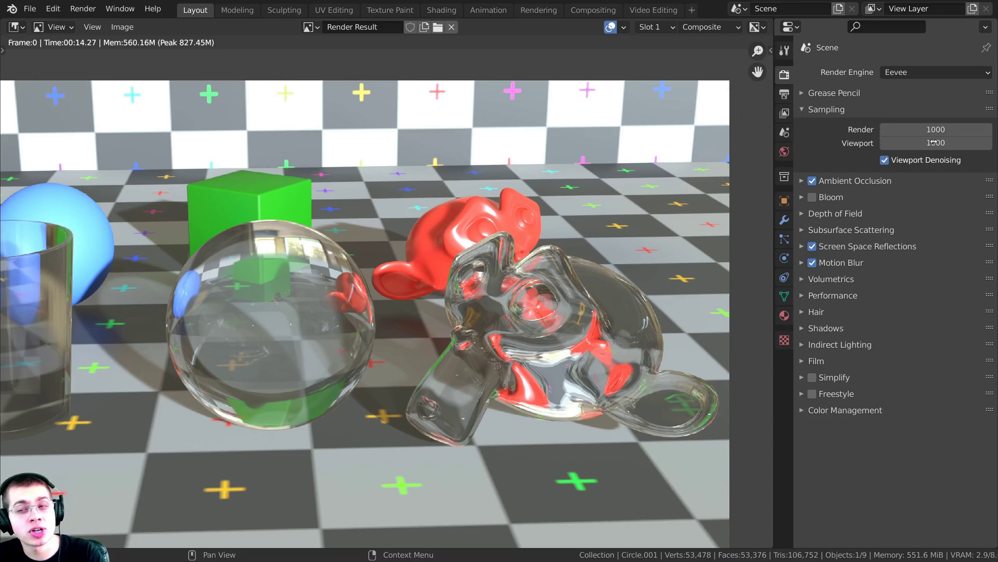
scroll(531, 272, "down", 1)
middle_click_drag(531, 273, 554, 274)
key("Escape")
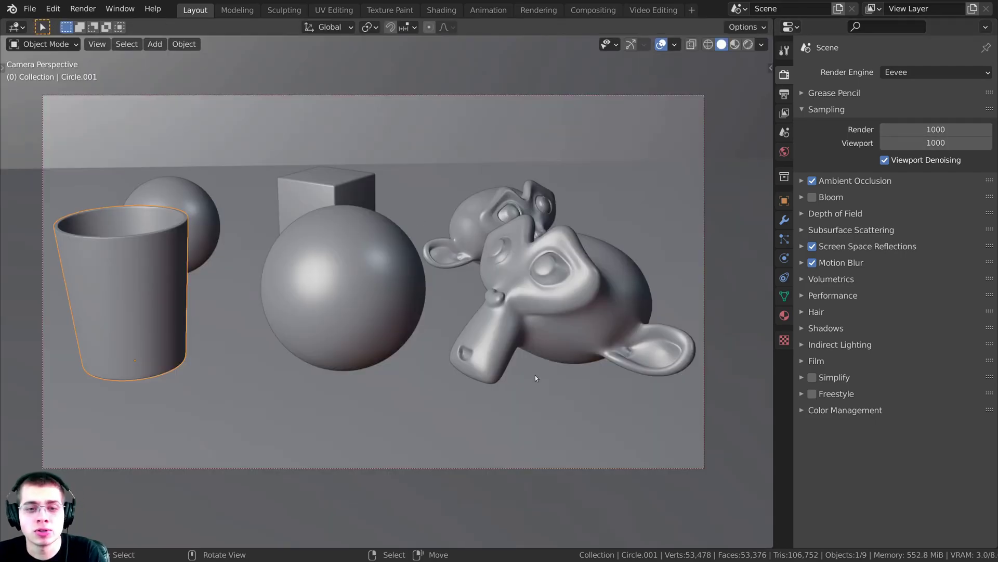
Switch the viewport to rendered shading and frame the glass sphere and monkey
key("z")
middle_click_drag(536, 358, 522, 389, "shift")
scroll(522, 388, "up", 2)
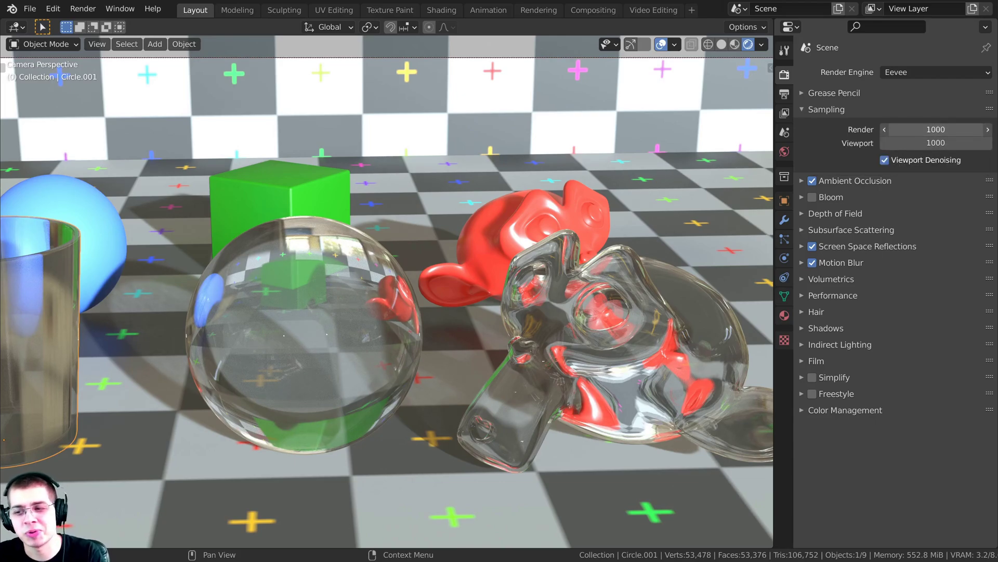
Set both the render and viewport samples to 100
left_click_drag(929, 130, 929, 139)
type("1000")
key("BackSpace")
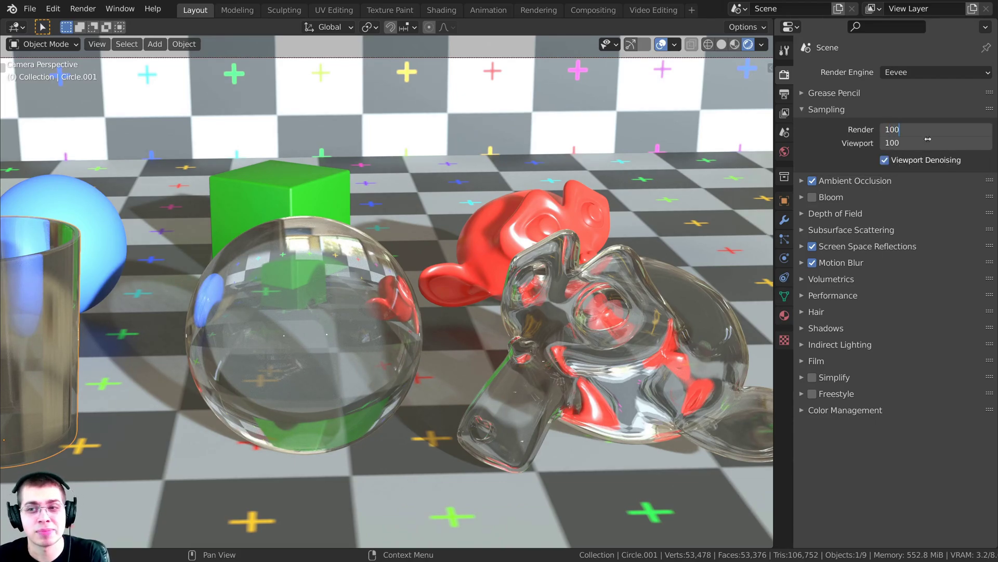
key("Return")
Render the camera view again and examine the noise in the glass monkey and sphere up close
scroll(470, 204, "down", 2)
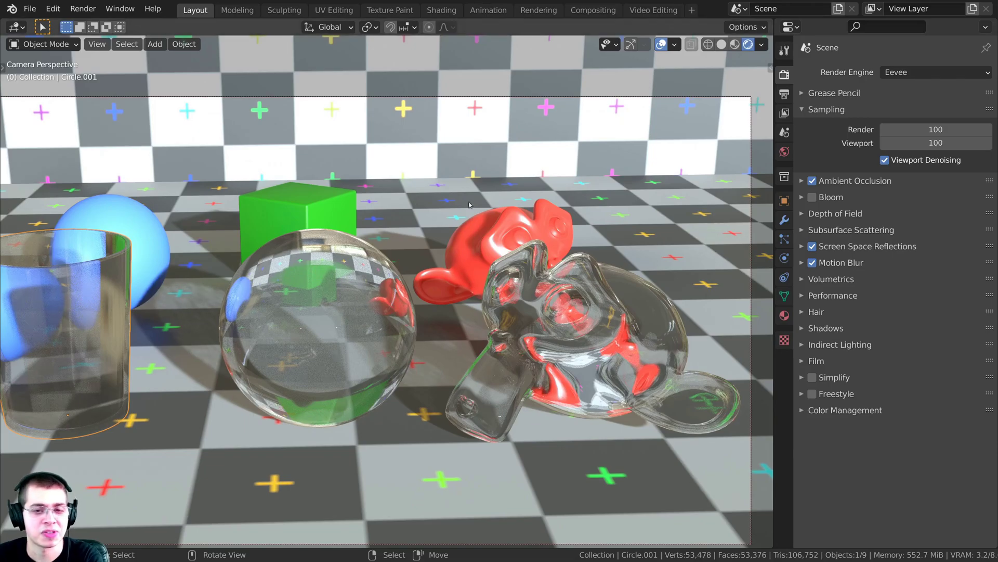
key("F12")
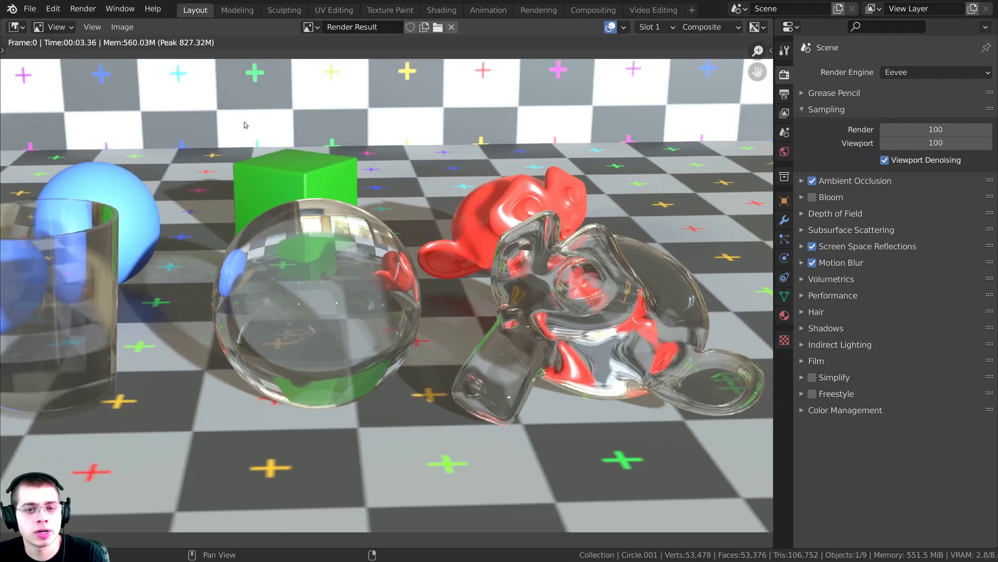
scroll(449, 211, "up", 6)
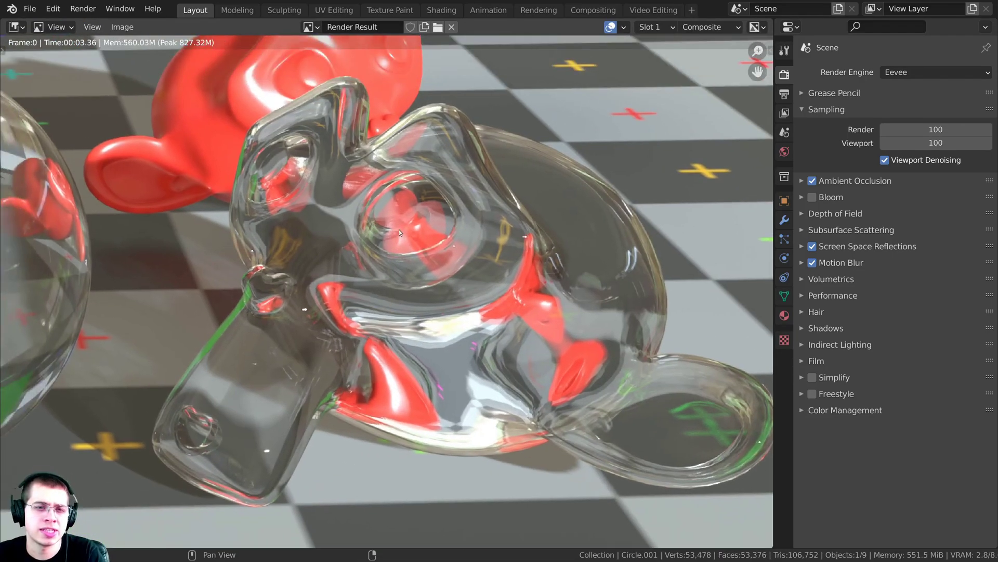
scroll(351, 236, "up", 2)
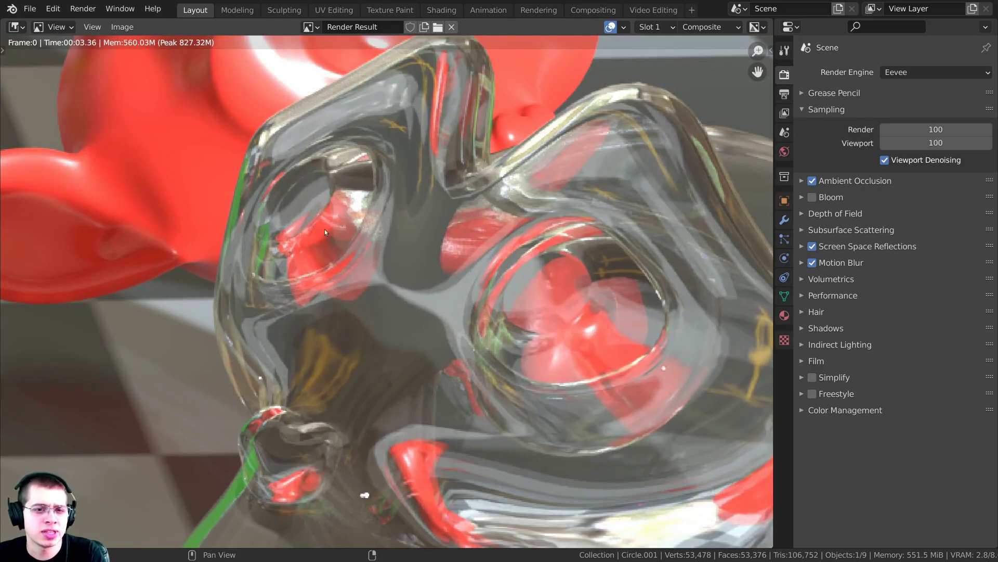
scroll(405, 207, "down", 10)
scroll(367, 258, "up", 5)
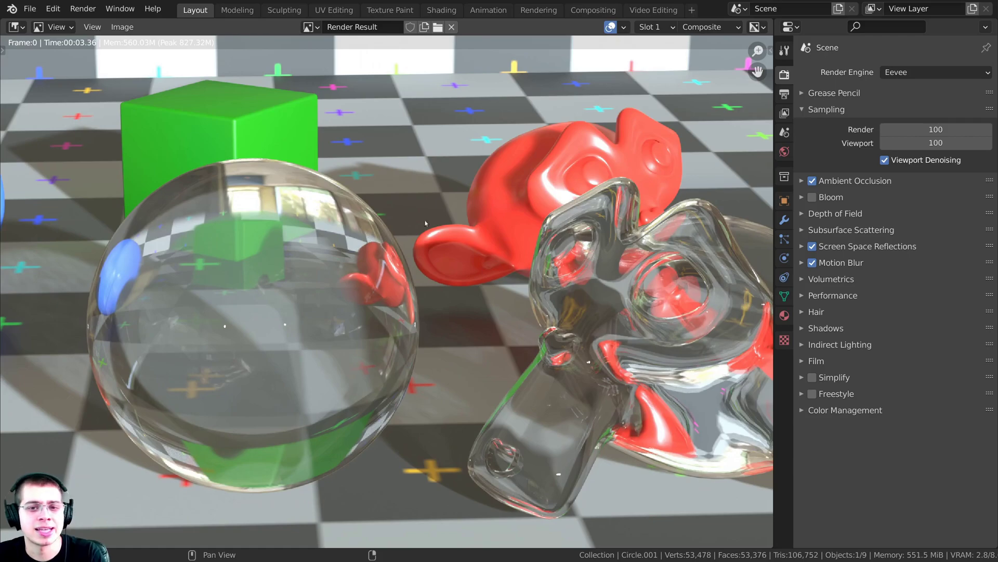
Switch to the Compositing workspace with Use Nodes enabled
left_click(579, 14)
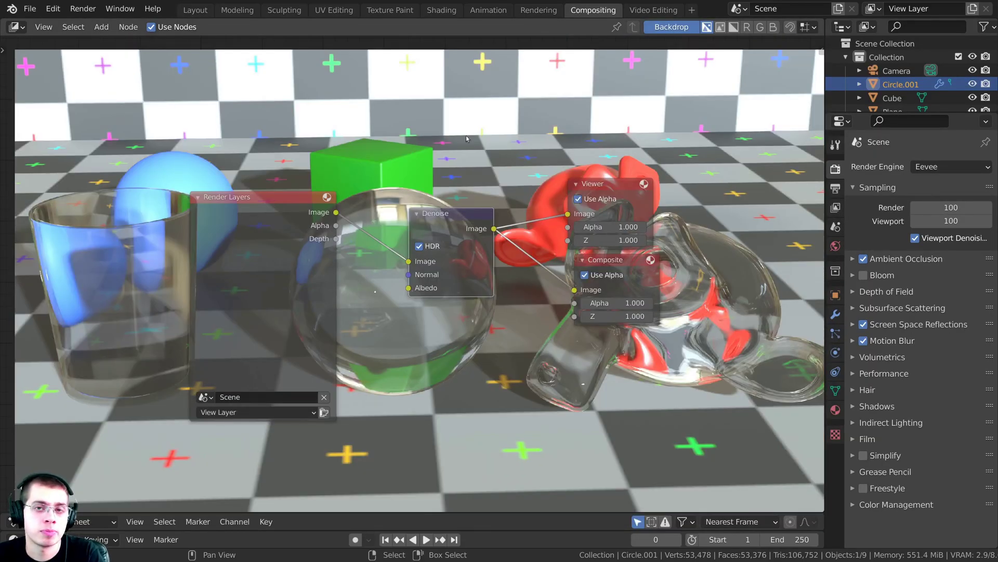
left_click(152, 27)
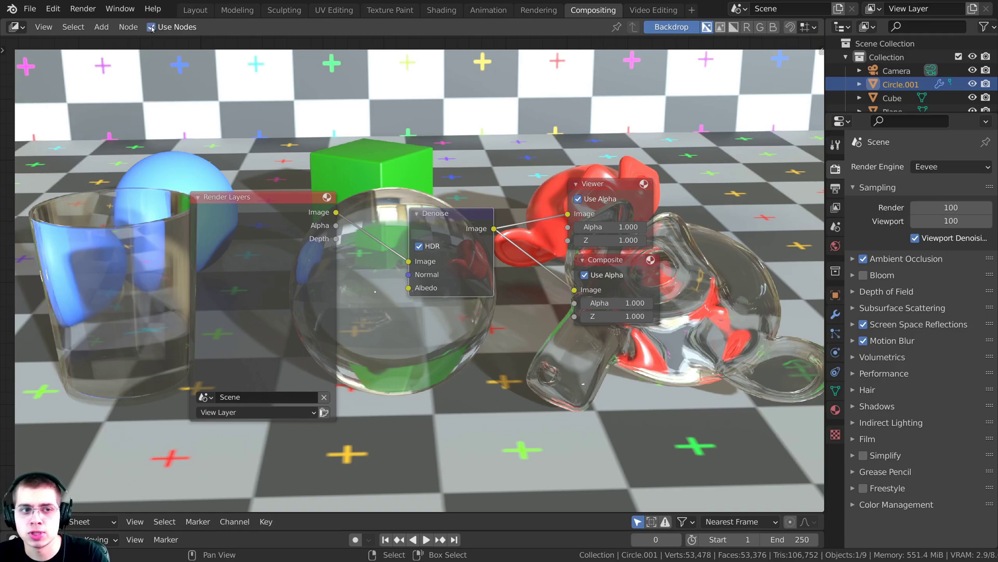
Add an extra Denoise node above the existing compositor nodes and delete it again
middle_click_drag(364, 83, 359, 99)
key("shift+a")
left_click(360, 99)
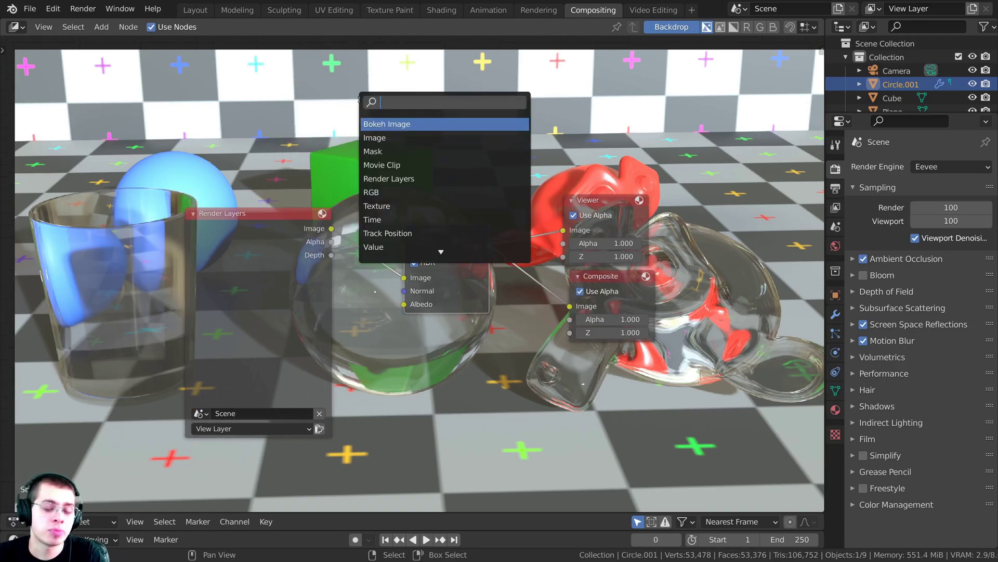
type("de")
left_click(408, 138)
left_click(392, 119)
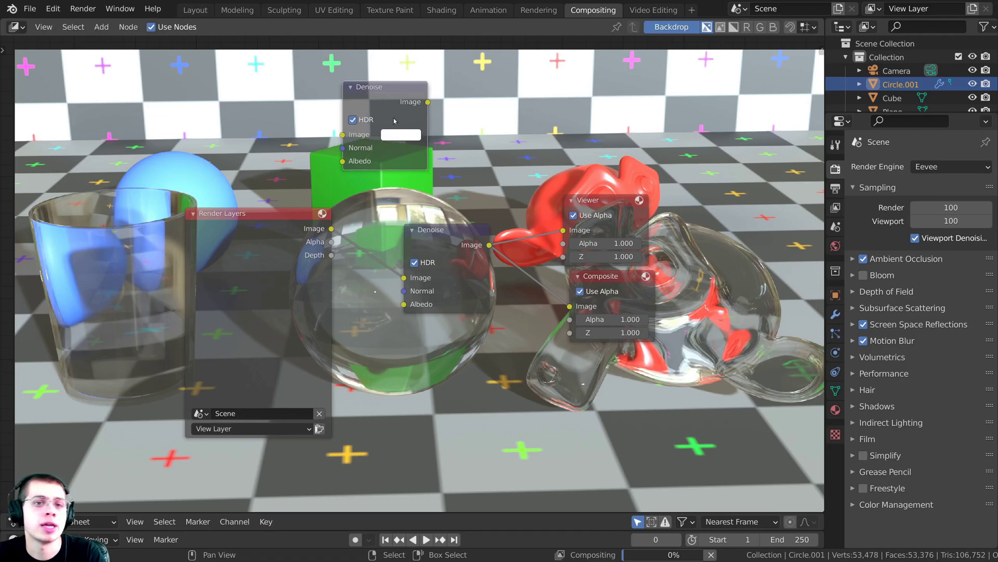
key("x")
Spread out the compositor nodes and compare the render with the Denoise node muted and enabled, leaving it enabled
scroll(290, 219, "up", 3)
left_click_drag(252, 197, 223, 179)
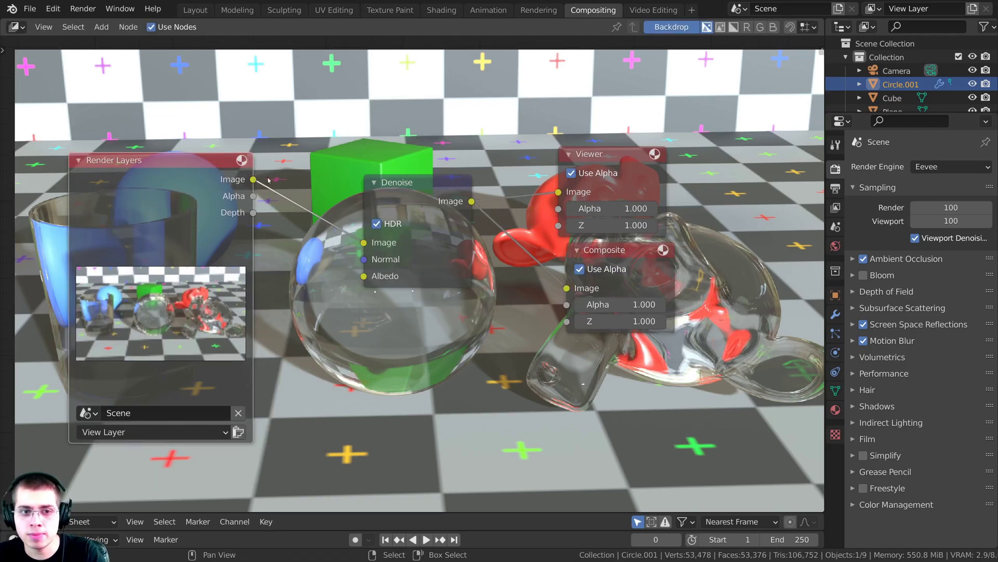
mouse_move(416, 227)
left_mouse_down()
mouse_move(400, 209)
mouse_move(406, 237)
left_mouse_up()
scroll(405, 231, "up", 1)
middle_click_drag(401, 223, 350, 219)
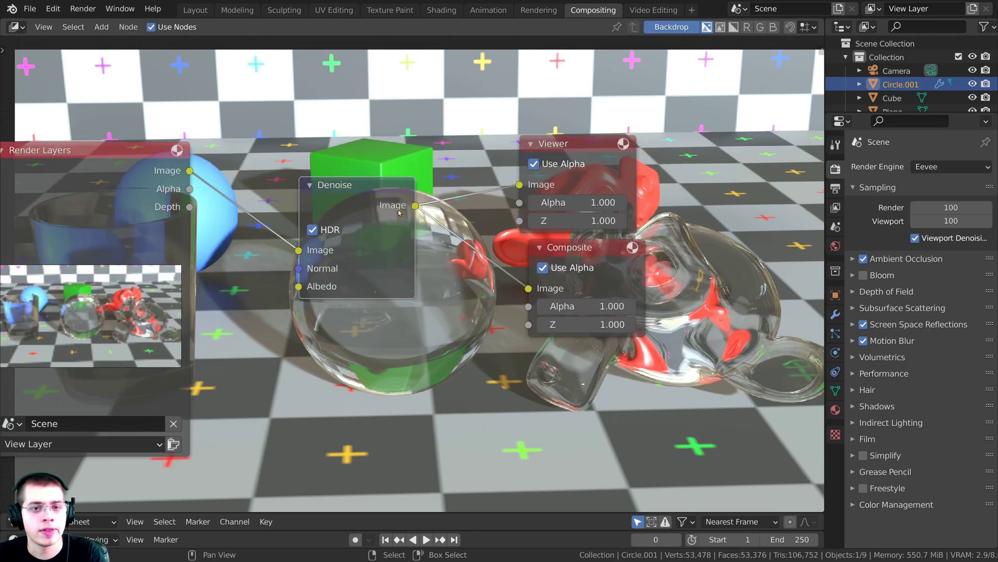
left_click_drag(558, 251, 549, 251)
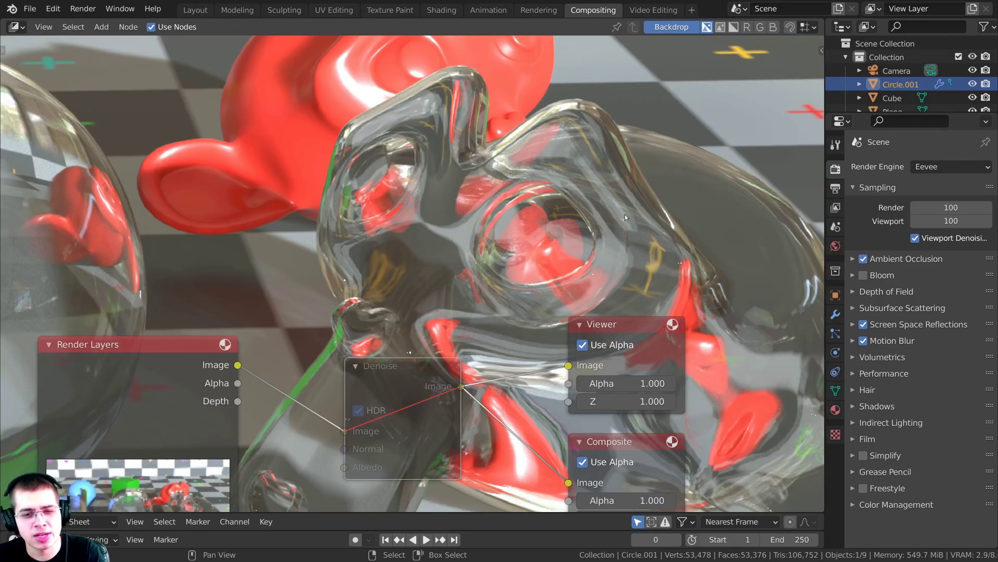
key("m")
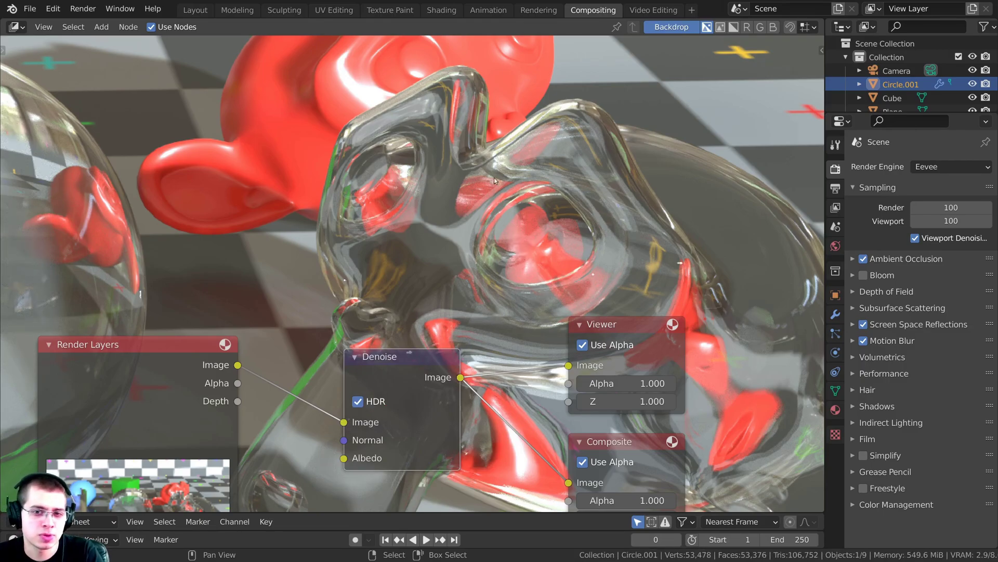
scroll(419, 242, "down", 2)
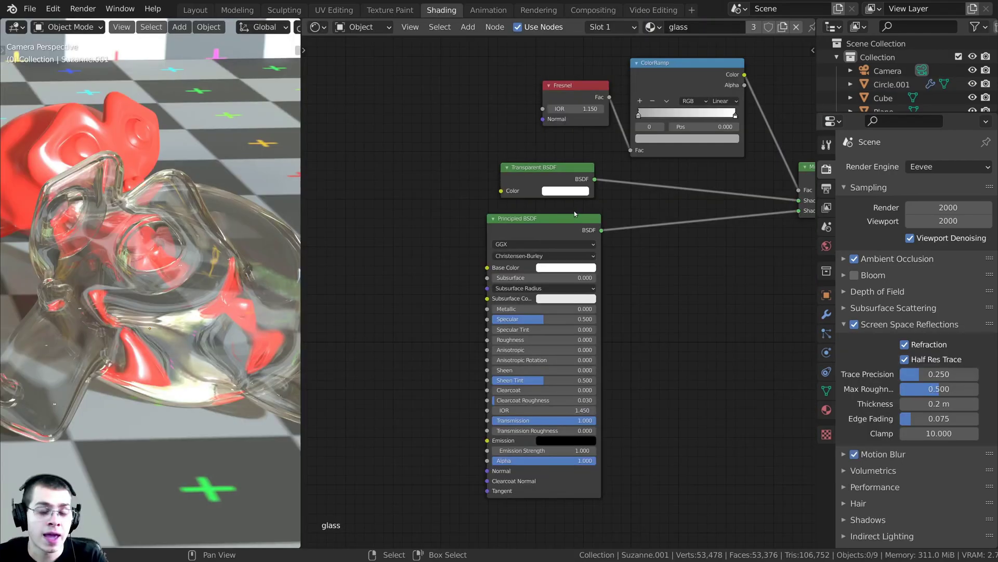
Tint the glass material's Principled BSDF base color, trying a pale green (H 0.439, S 0.203, V 1.000) and other hues
scroll(574, 211, "up", 2)
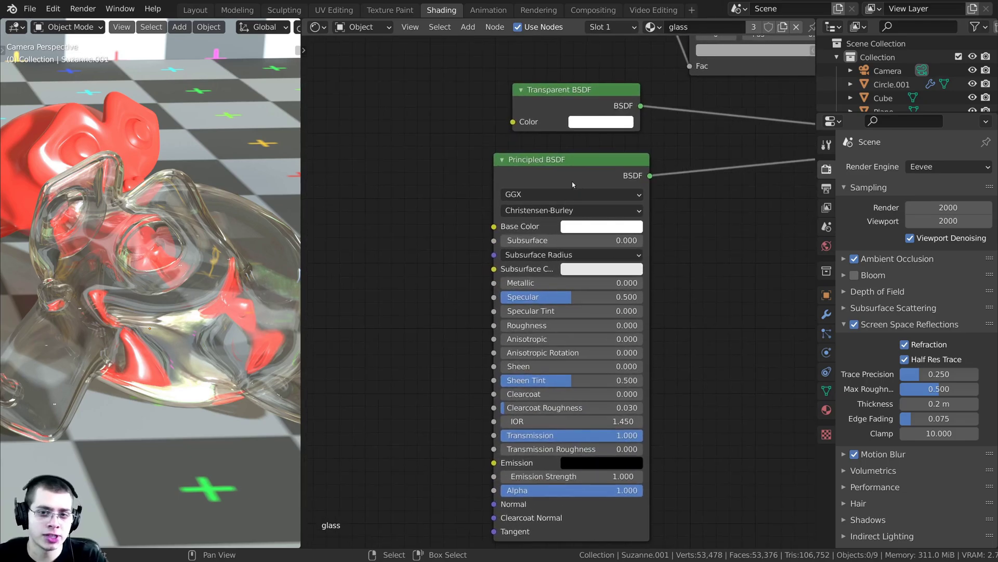
middle_click_drag(574, 162, 532, 183)
left_click_drag(516, 201, 526, 199)
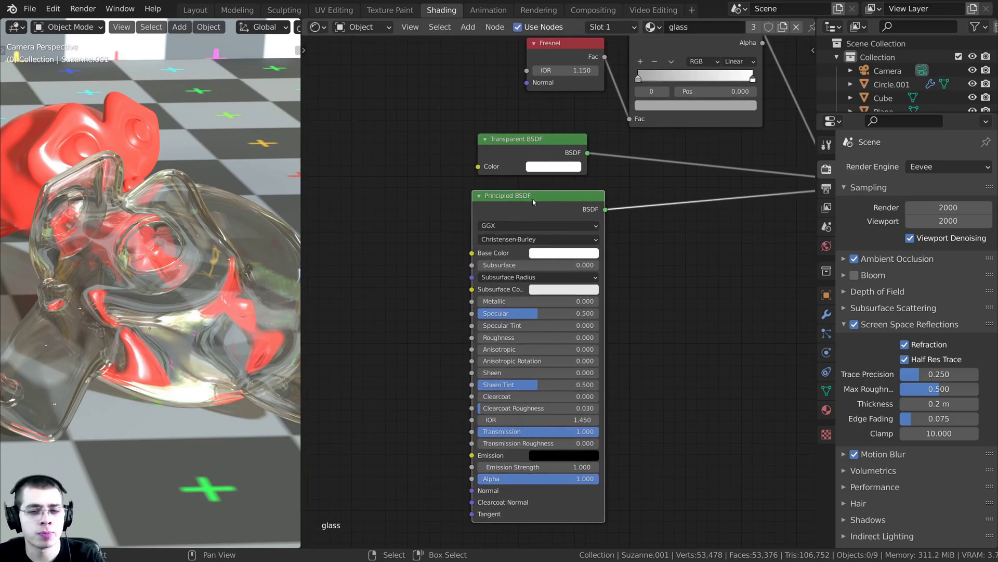
scroll(572, 243, "up", 2)
left_click(556, 254)
left_click(553, 85)
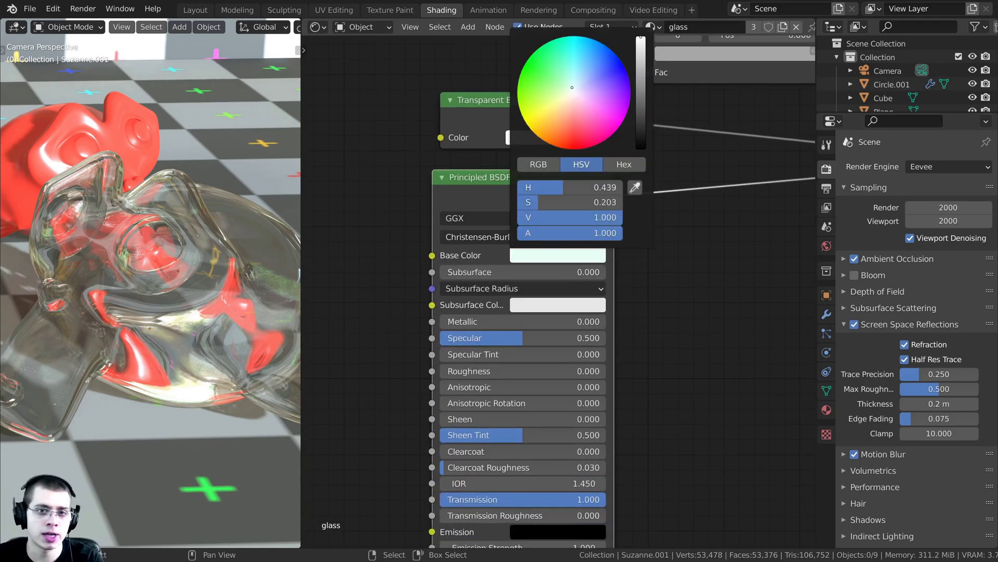
mouse_move(553, 84)
left_mouse_down()
mouse_move(570, 118)
mouse_move(594, 117)
mouse_move(587, 48)
mouse_move(616, 73)
left_mouse_up()
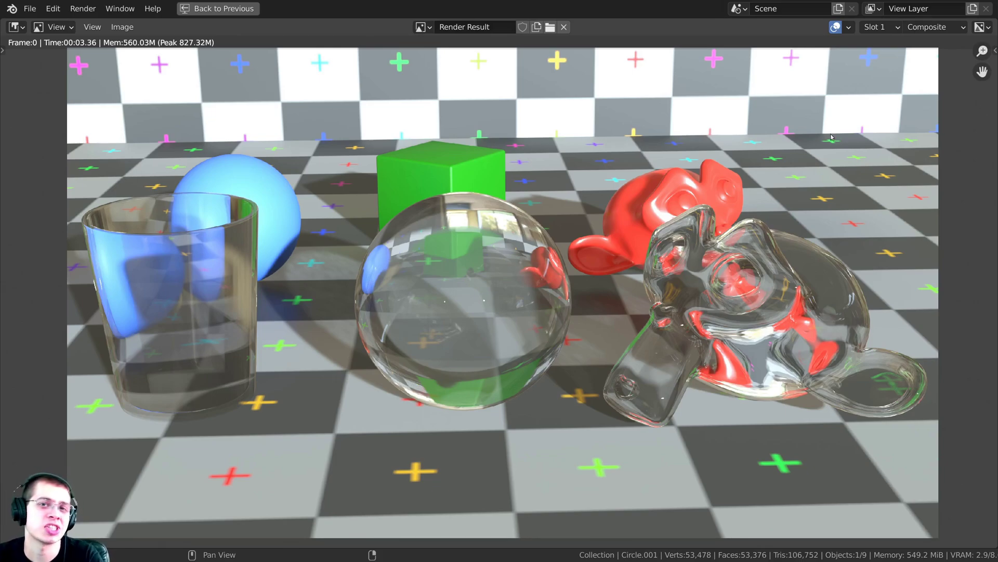
middle_click_drag(817, 196, 823, 199)
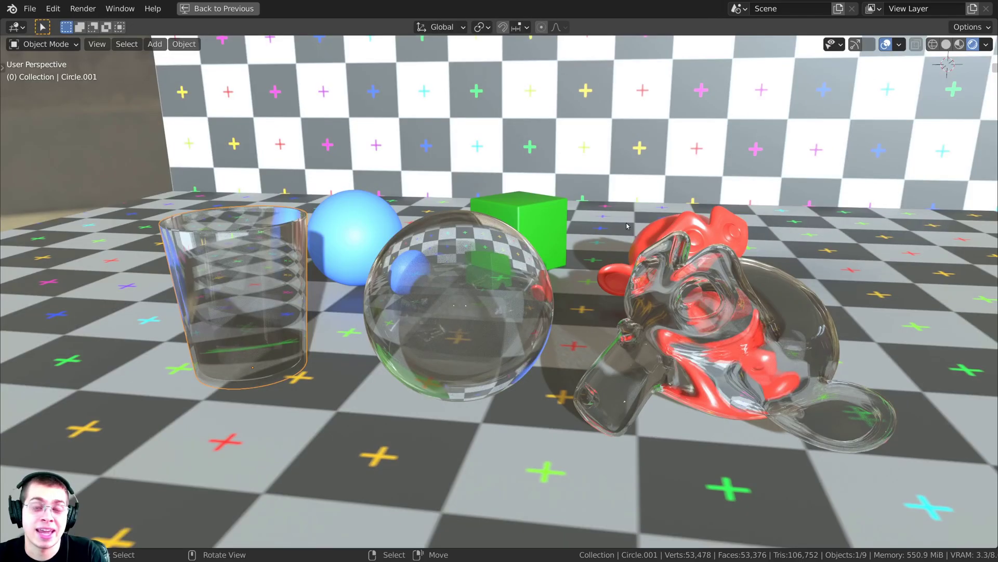